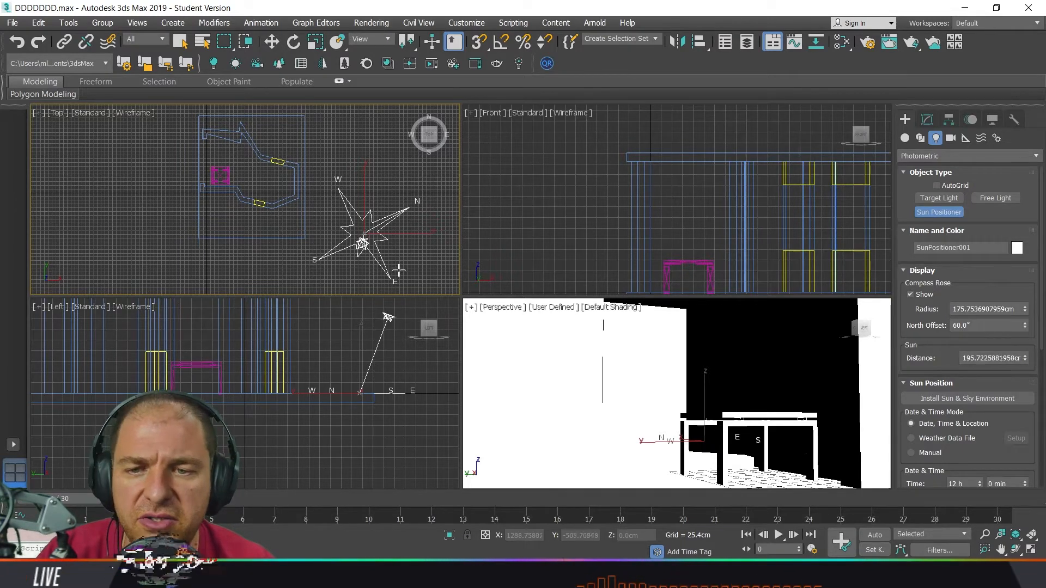
- Place the Sun Positioner's sun and adjust the compass radius to about 157.3 cm, north offset to about 73.55° and sun distance to about 347.9 cm
click(398, 279)
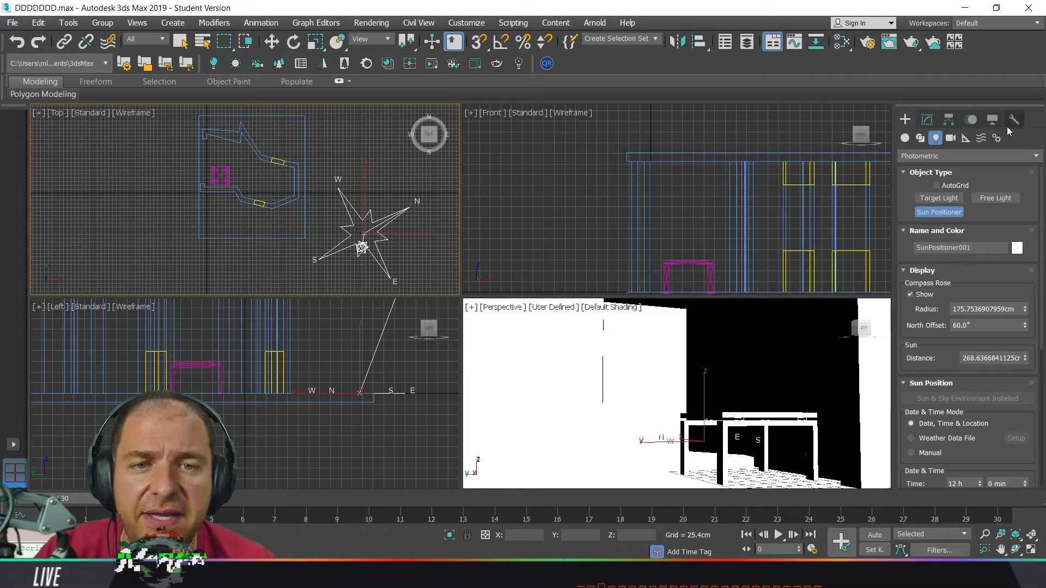
click(929, 122)
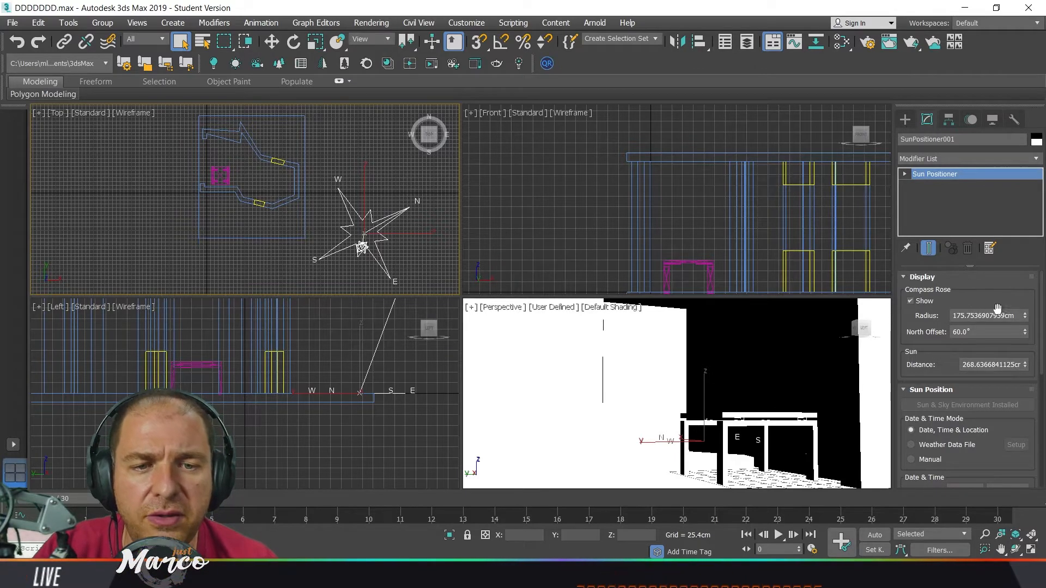
drag(1026, 322, 1026, 311)
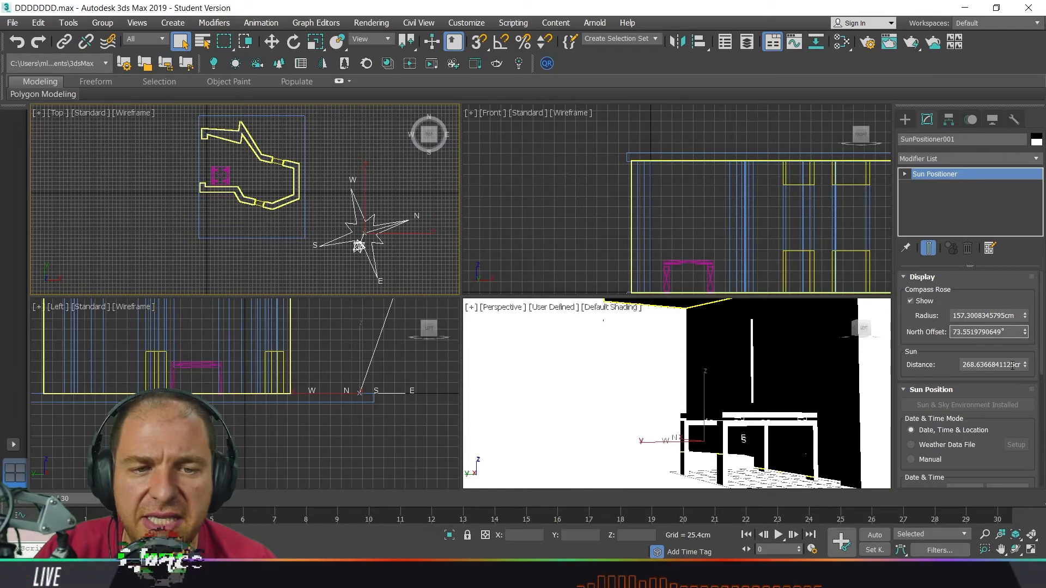
drag(1026, 370, 1026, 352)
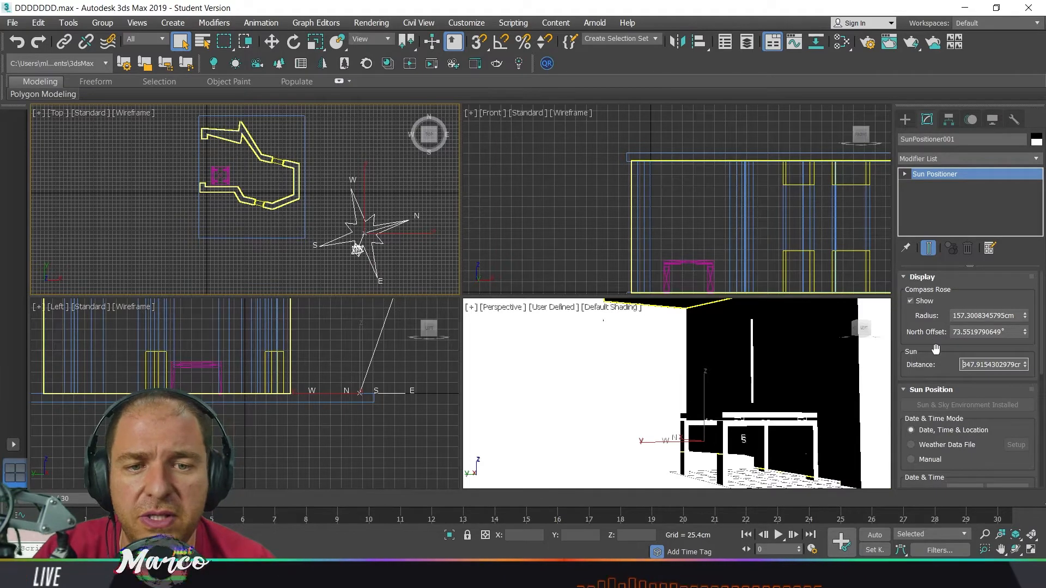
- Advance the Sun Positioner's time of day hour by hour through 21 h to preview the changing sun position
scroll(936, 352, down, 4)
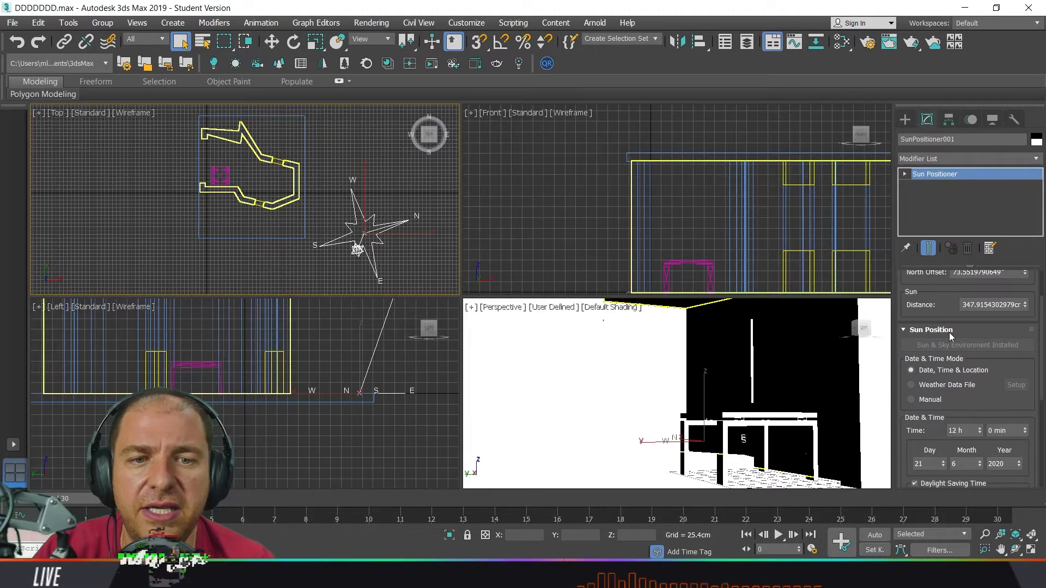
scroll(965, 400, down, 3)
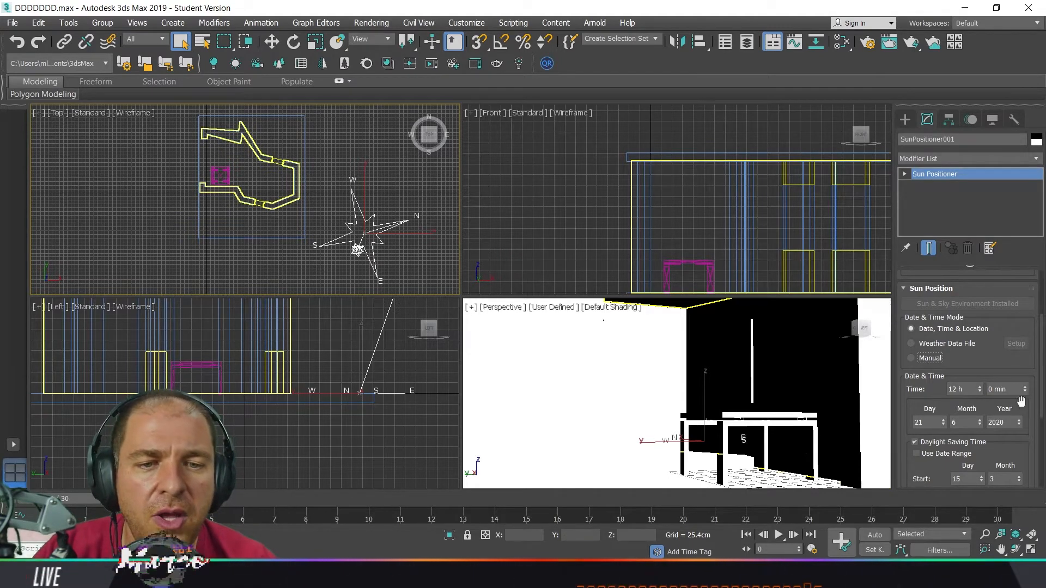
click(979, 386)
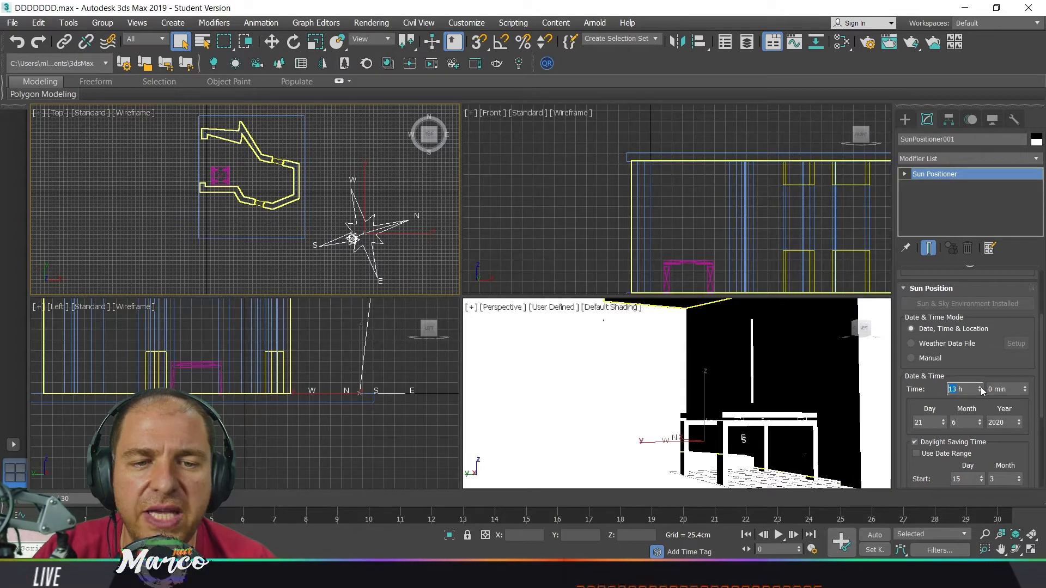
click(980, 387)
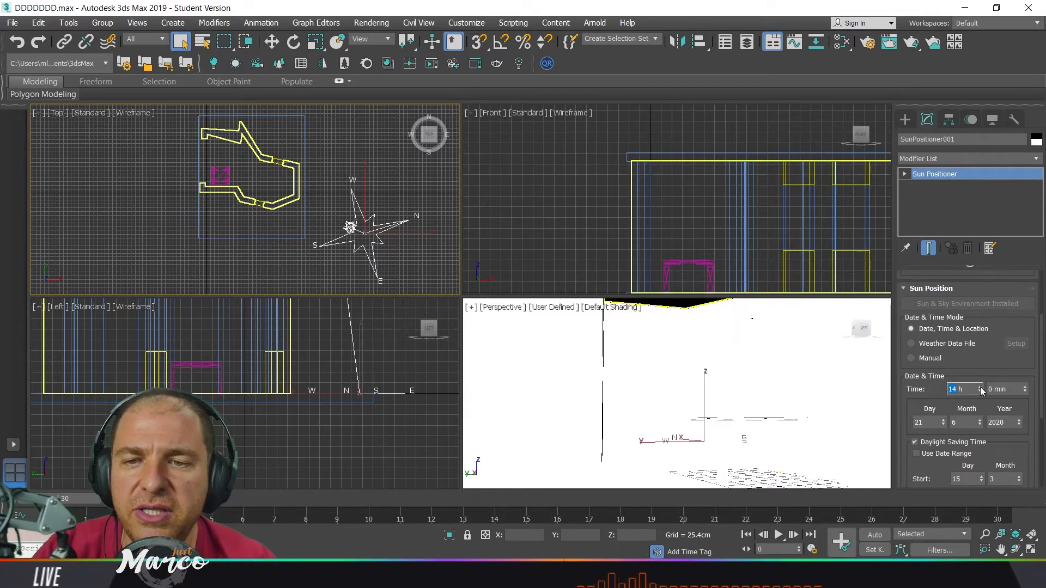
click(980, 386)
click(980, 386)
click(980, 387)
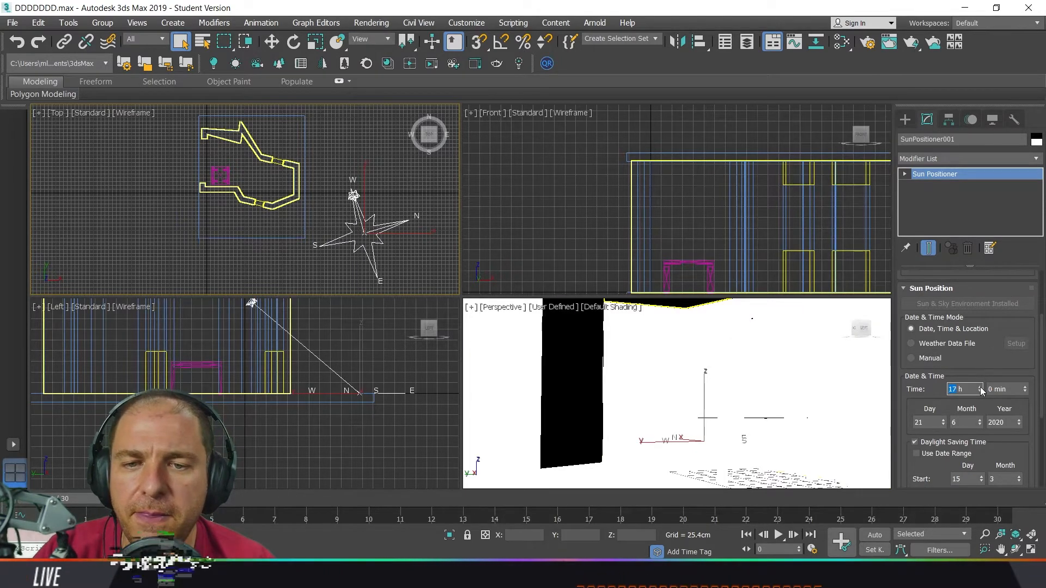
click(979, 387)
click(979, 387)
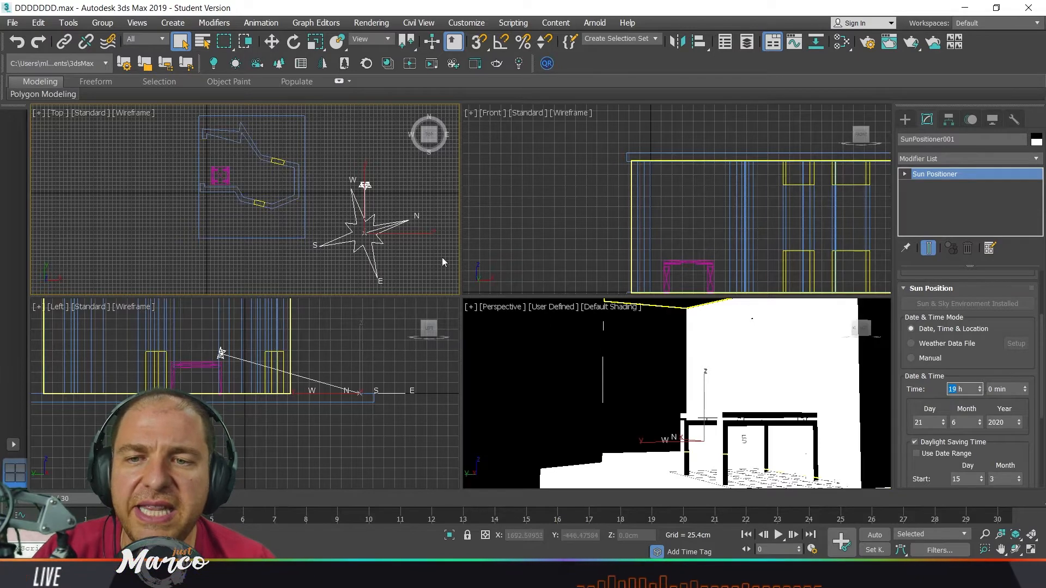
middle_drag(368, 238, 306, 221)
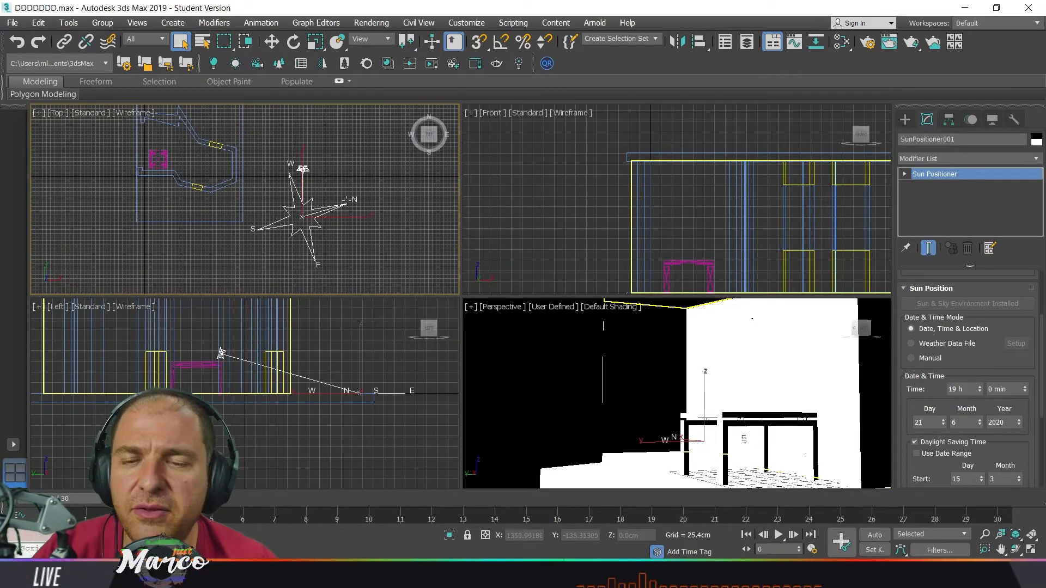
click(981, 386)
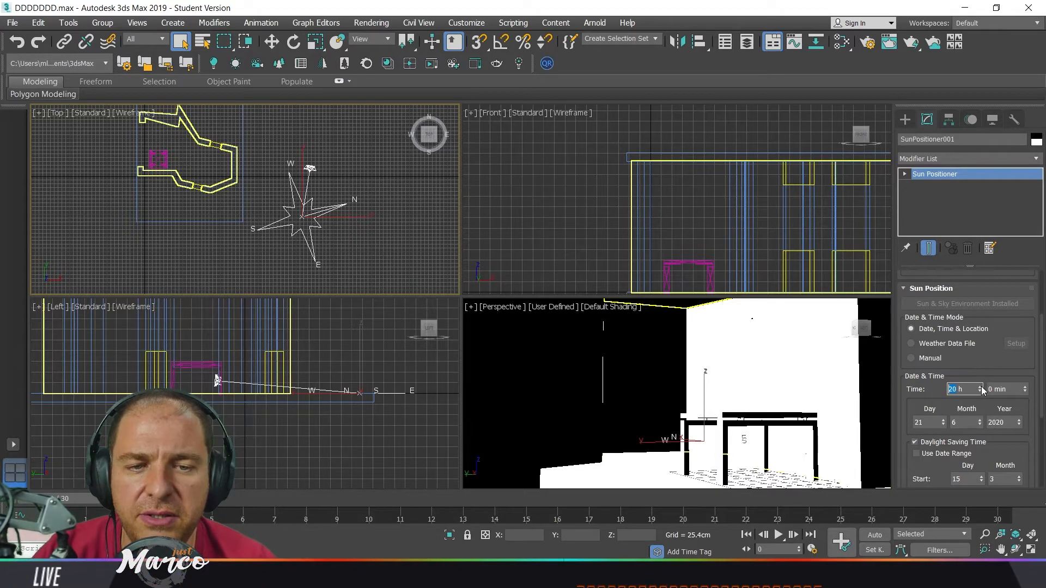
click(980, 387)
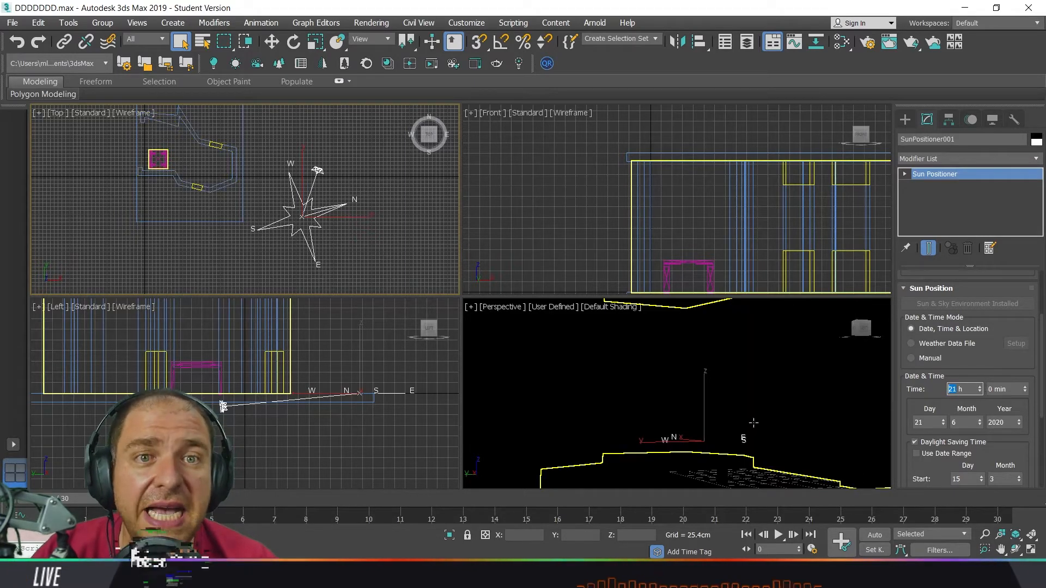
click(980, 388)
- Set the Sun Positioner's time of day to 11 h 13 min
click(980, 392)
click(979, 392)
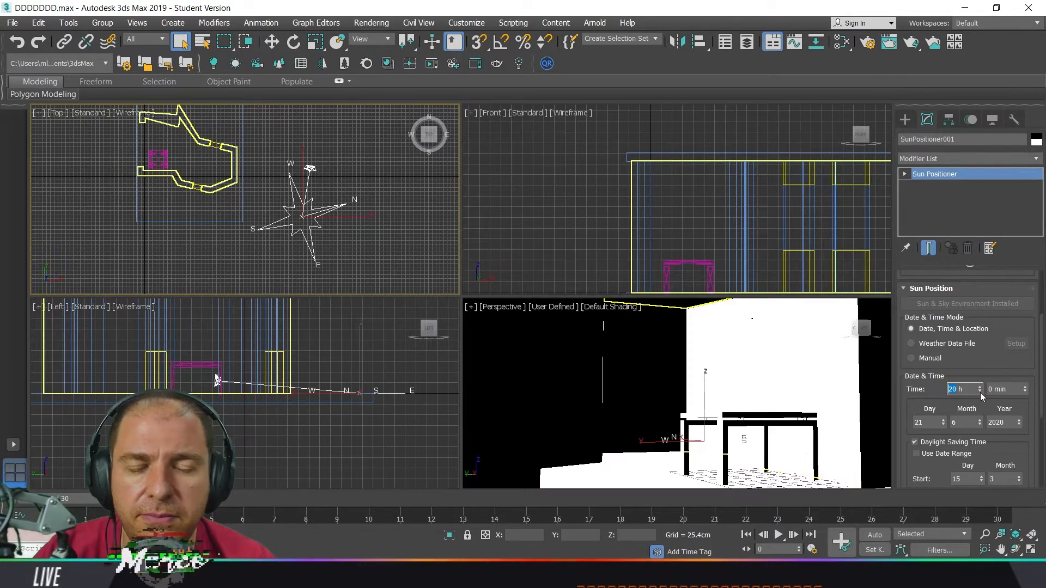
click(979, 392)
click(980, 393)
click(980, 392)
click(980, 392)
click(980, 393)
click(980, 393)
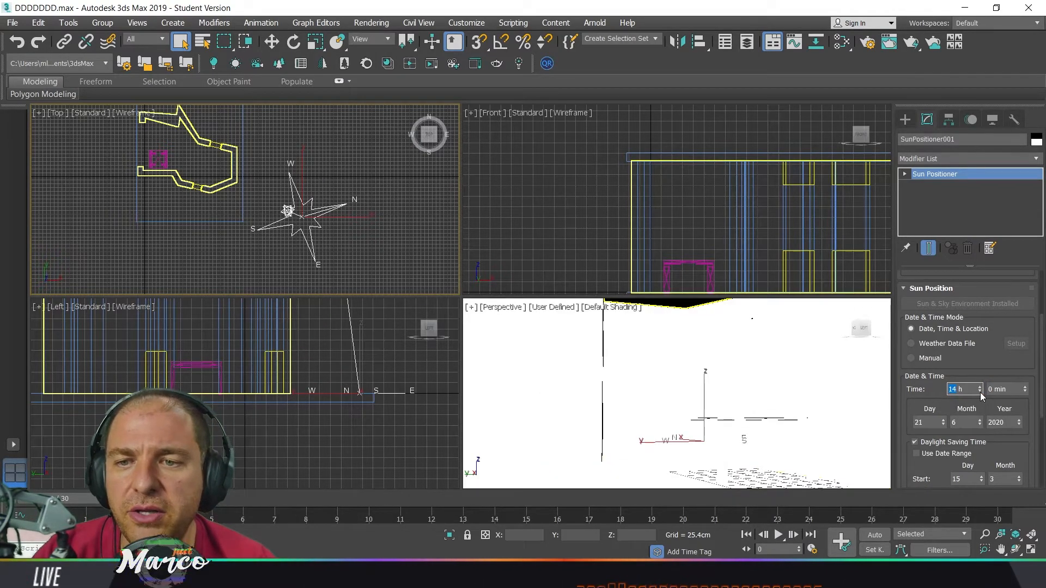
click(980, 393)
click(979, 392)
click(980, 392)
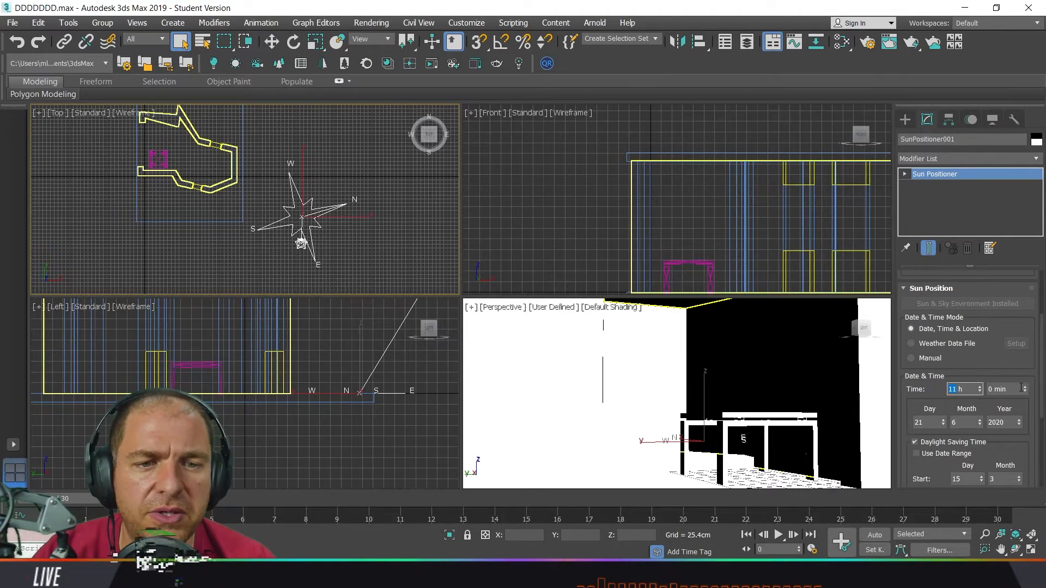
drag(1027, 391, 1026, 371)
- Examine the Sun Positioner's daylight saving, location on Earth and horizontal coordinates settings
scroll(934, 396, down, 4)
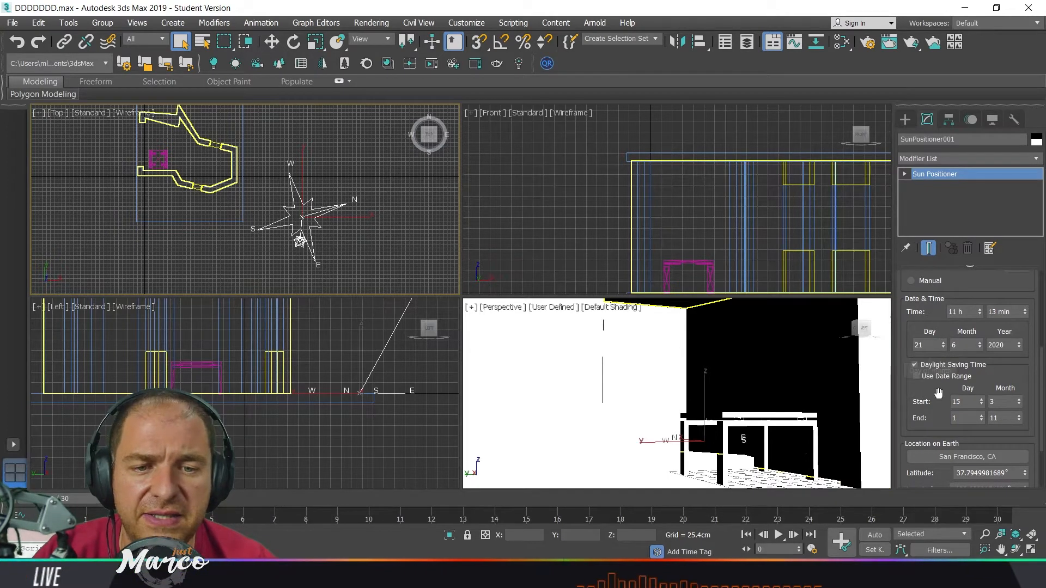
scroll(941, 376, down, 4)
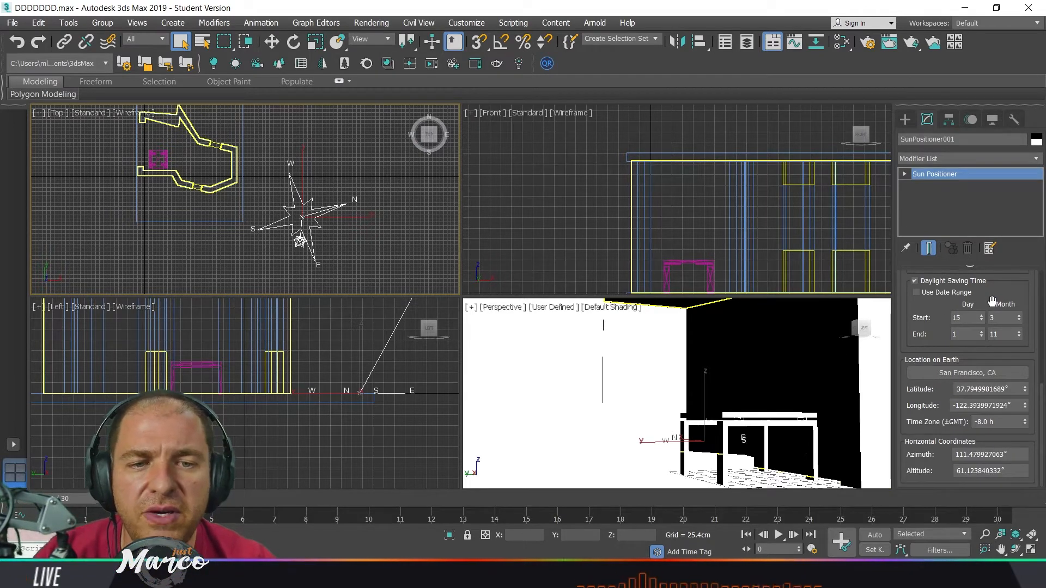
scroll(991, 301, up, 5)
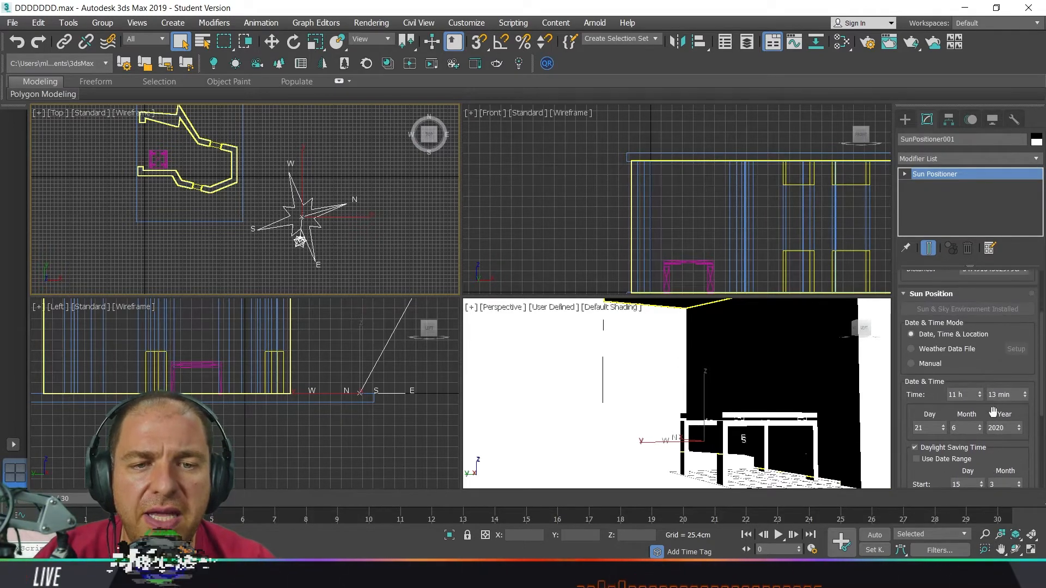
scroll(992, 385, up, 5)
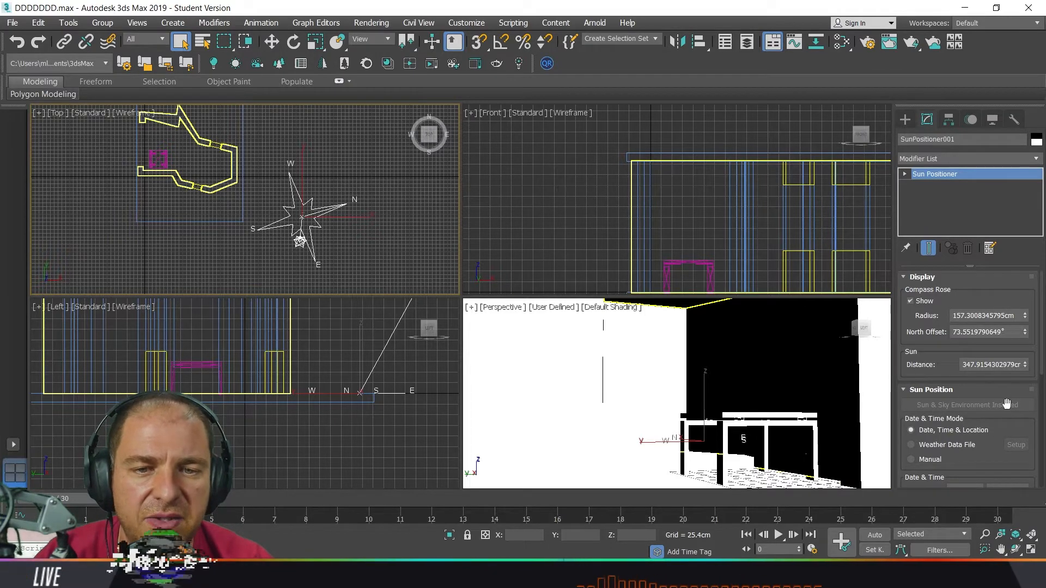
- Render the perspective view with the whole building in frame
click(728, 403)
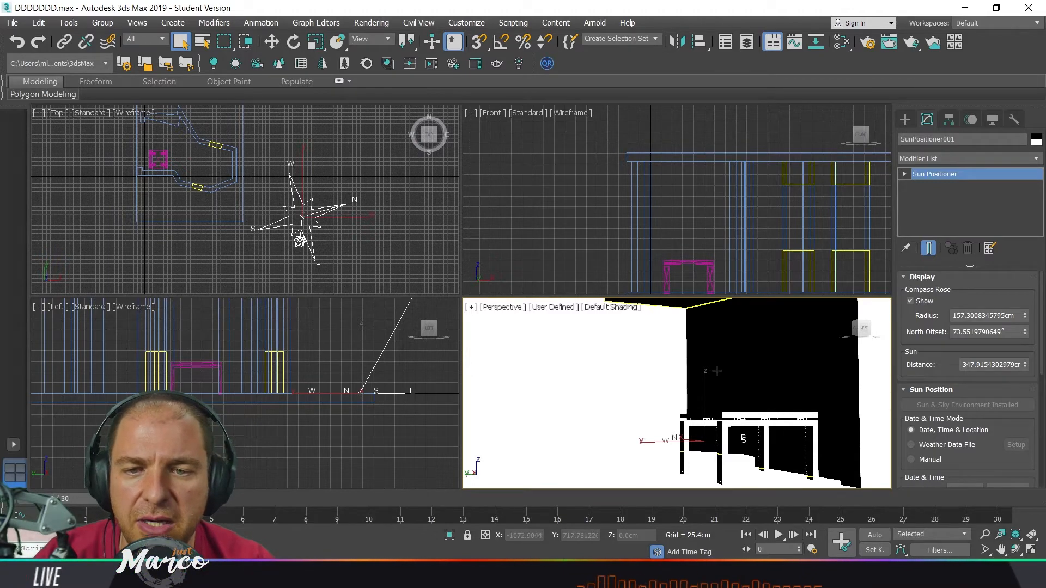
scroll(717, 371, down, 10)
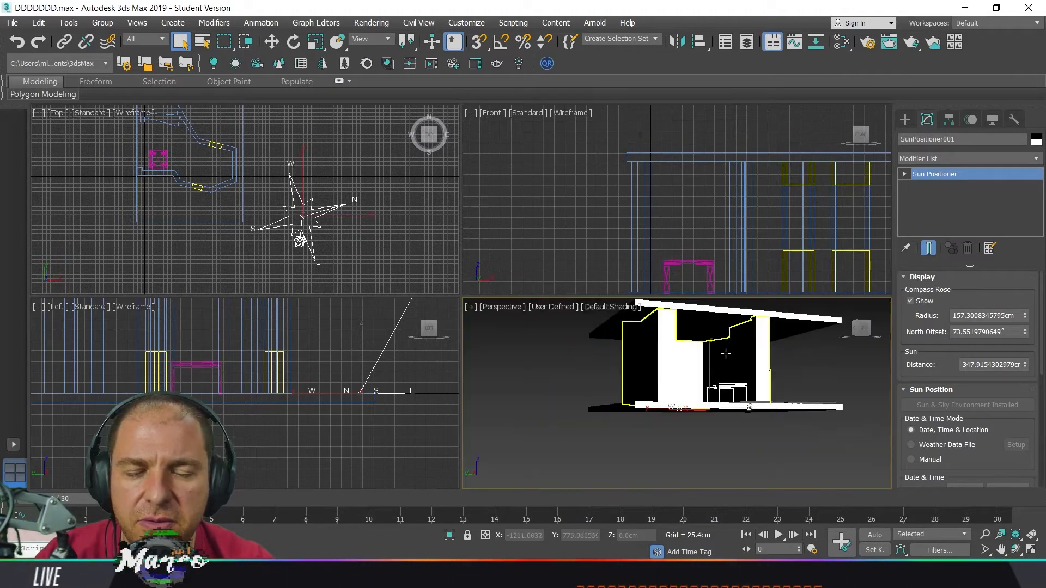
middle_drag(710, 380, 707, 390)
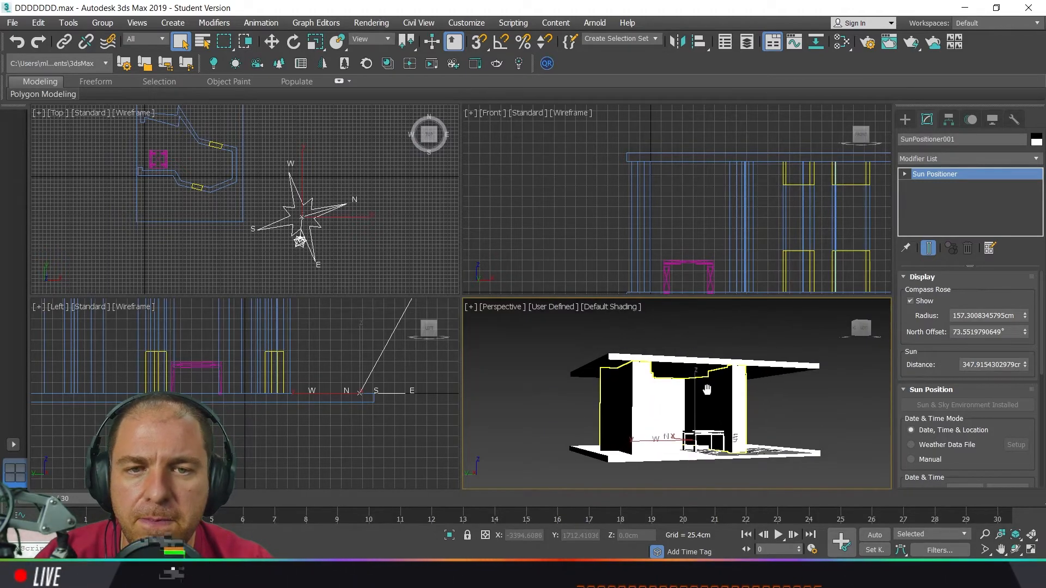
click(913, 45)
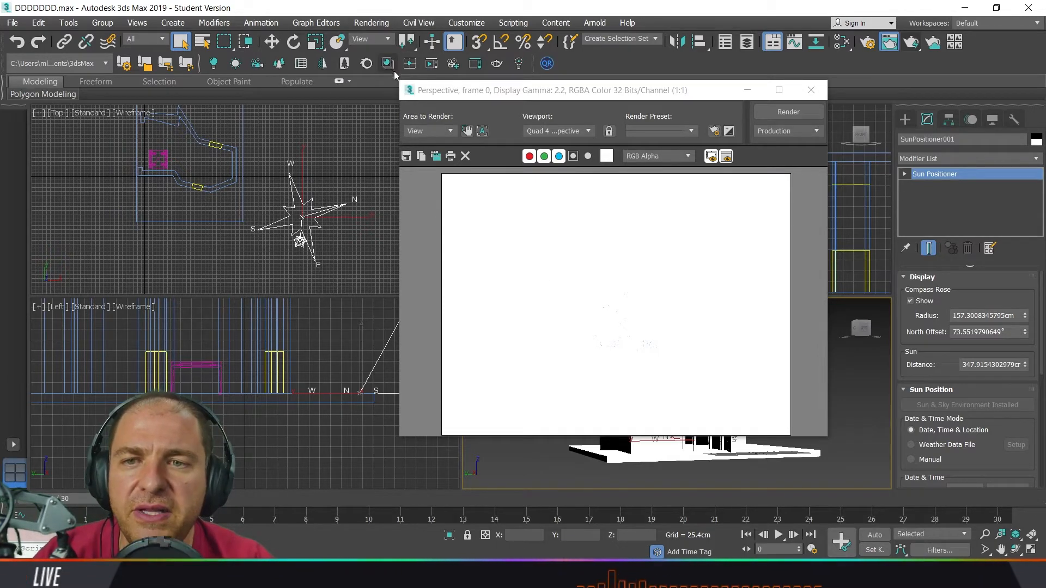
- Generate an exposure control render preview and set the global exposure value to 14 EV
click(371, 23)
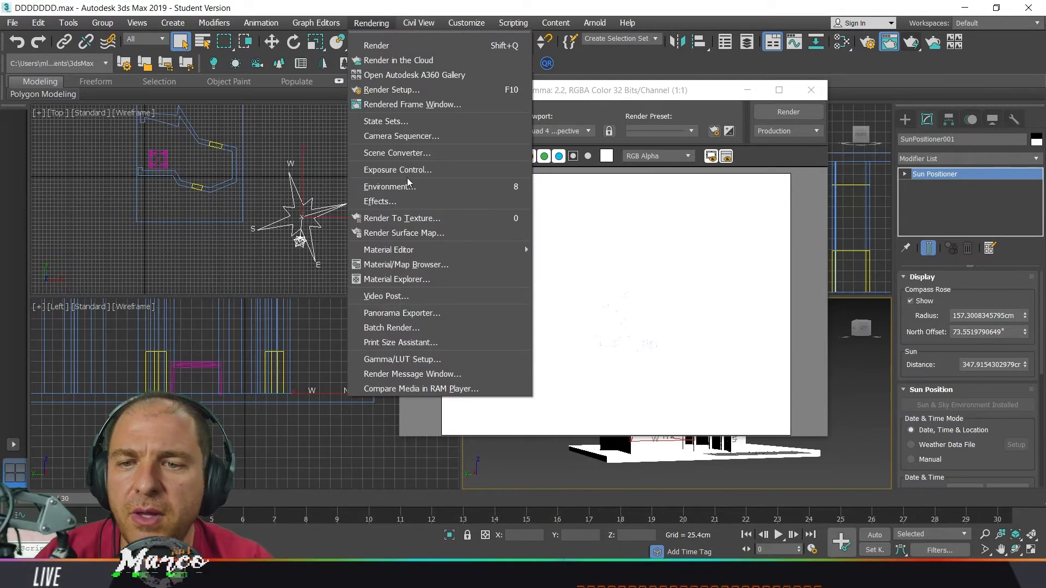
click(419, 169)
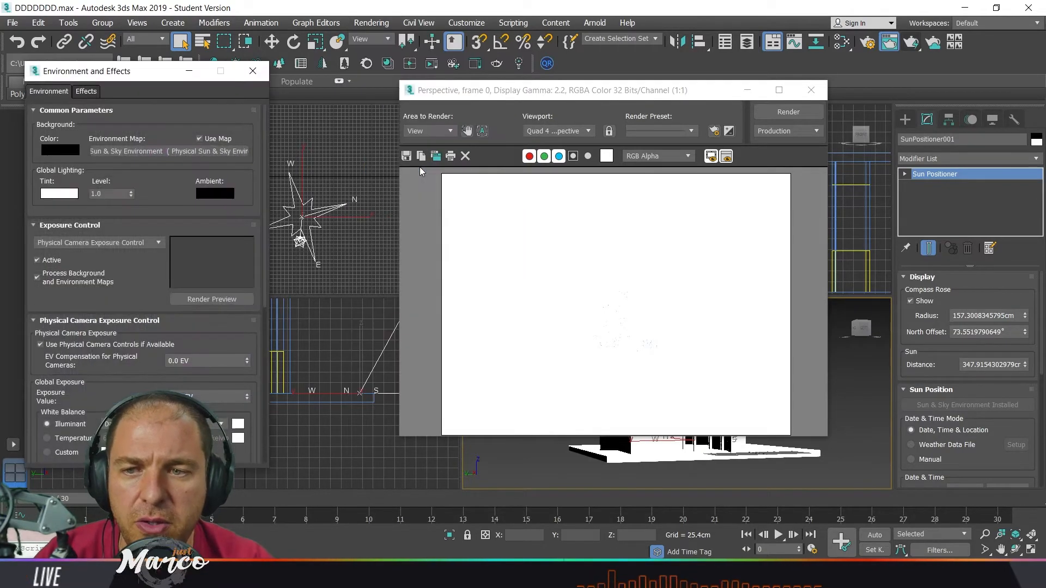
drag(150, 83, 318, 86)
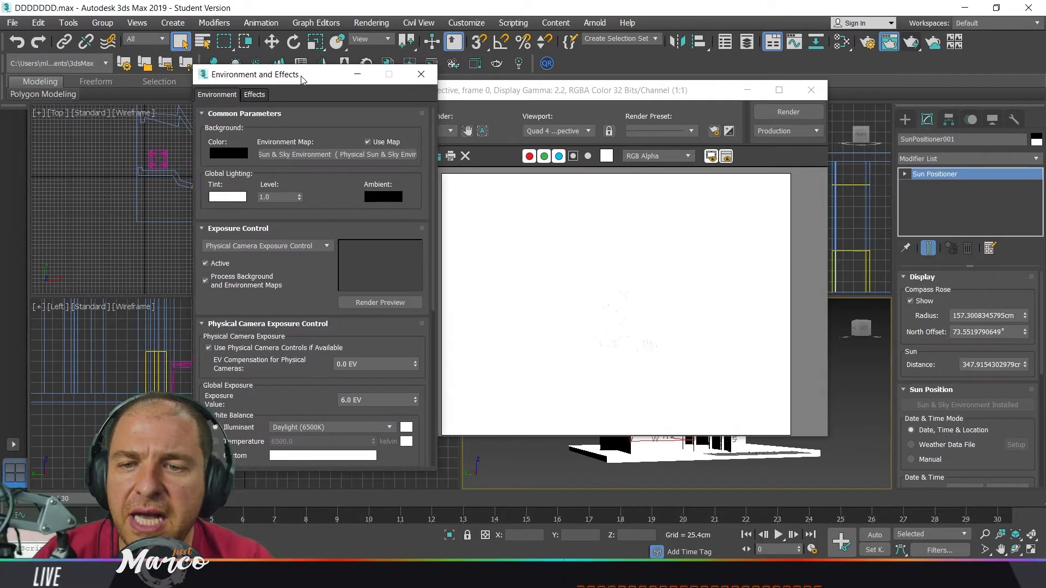
click(379, 305)
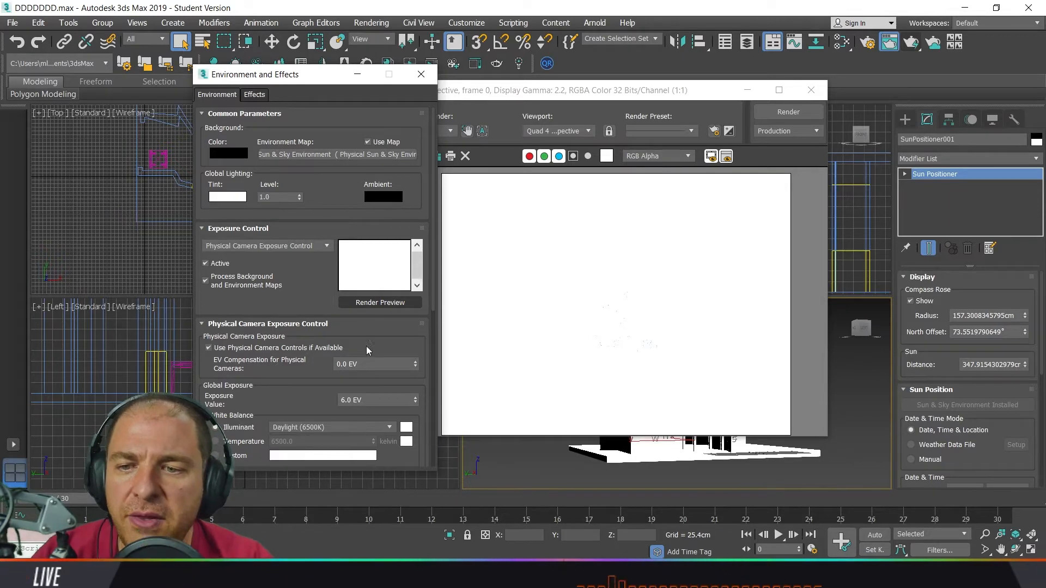
scroll(357, 322, down, 5)
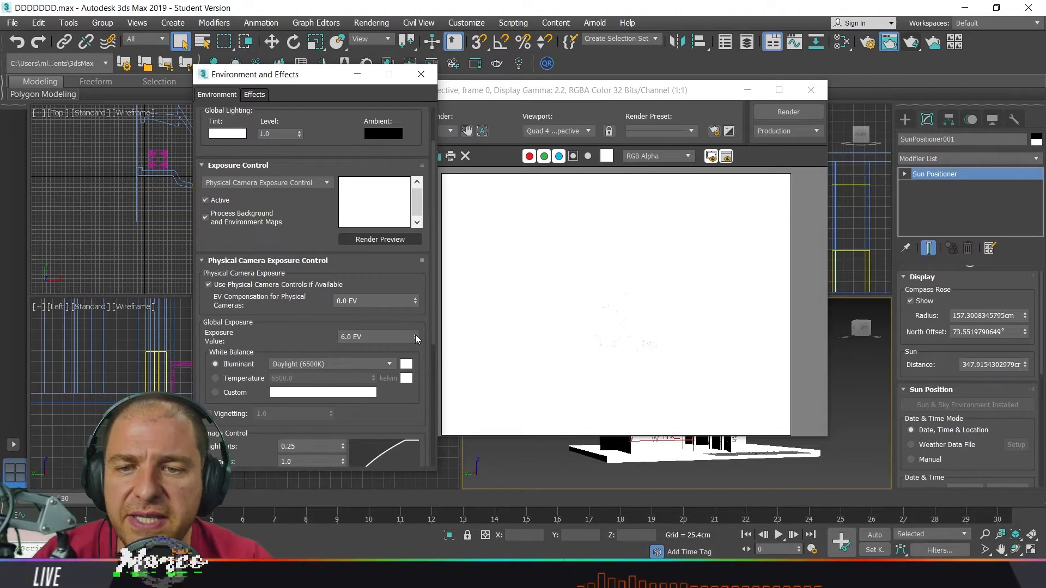
drag(415, 335, 416, 332)
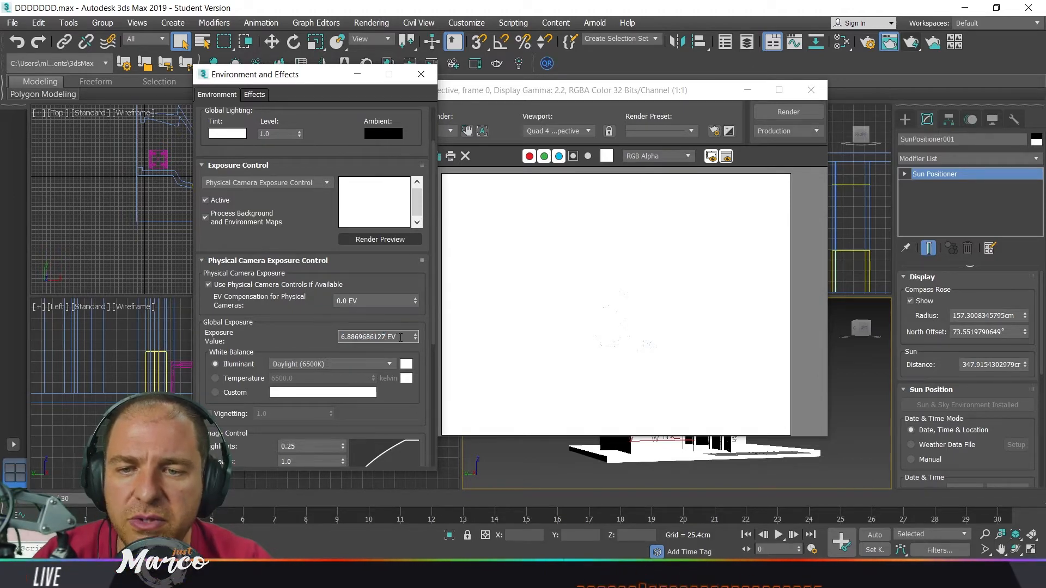
text(14)
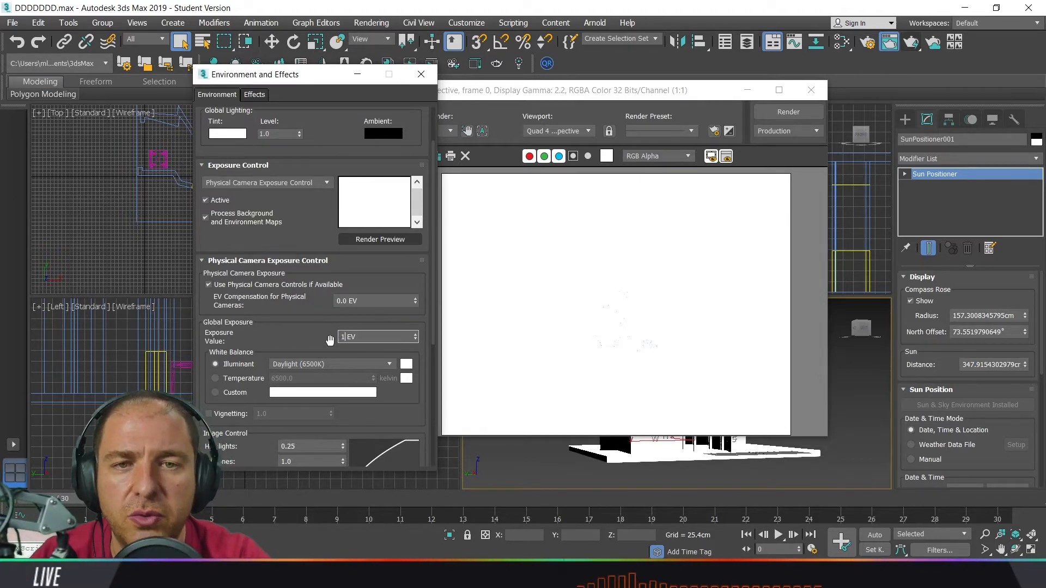
key(Return)
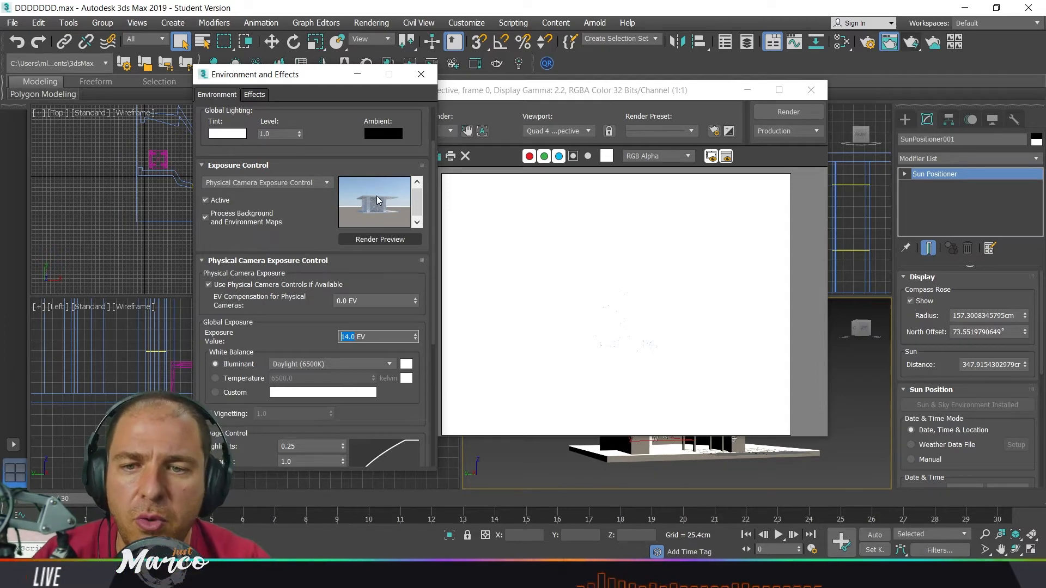
- Render the perspective view again with the new exposure, and close the render and environment windows
click(789, 113)
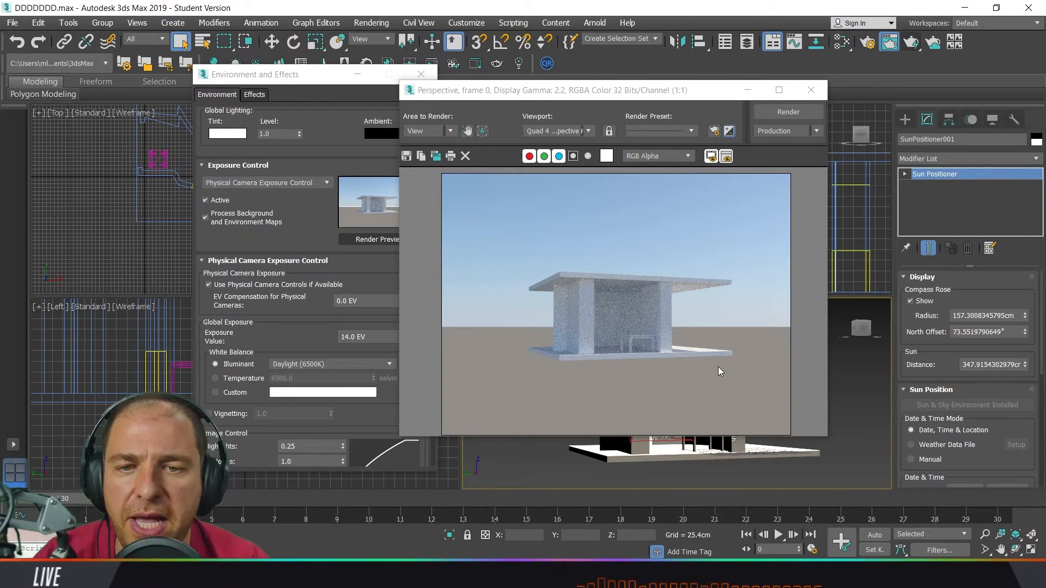
click(815, 93)
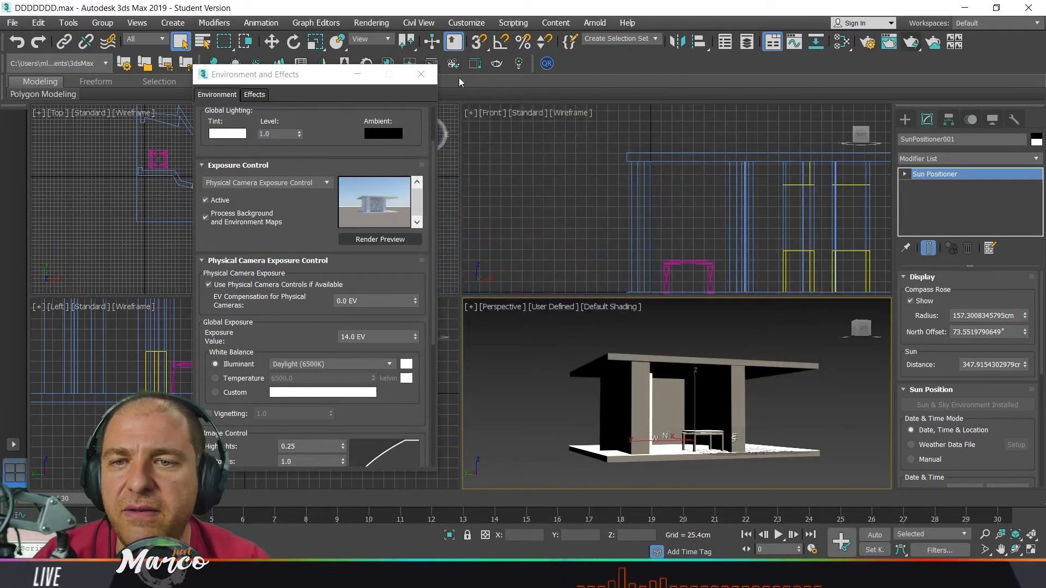
click(421, 74)
click(303, 227)
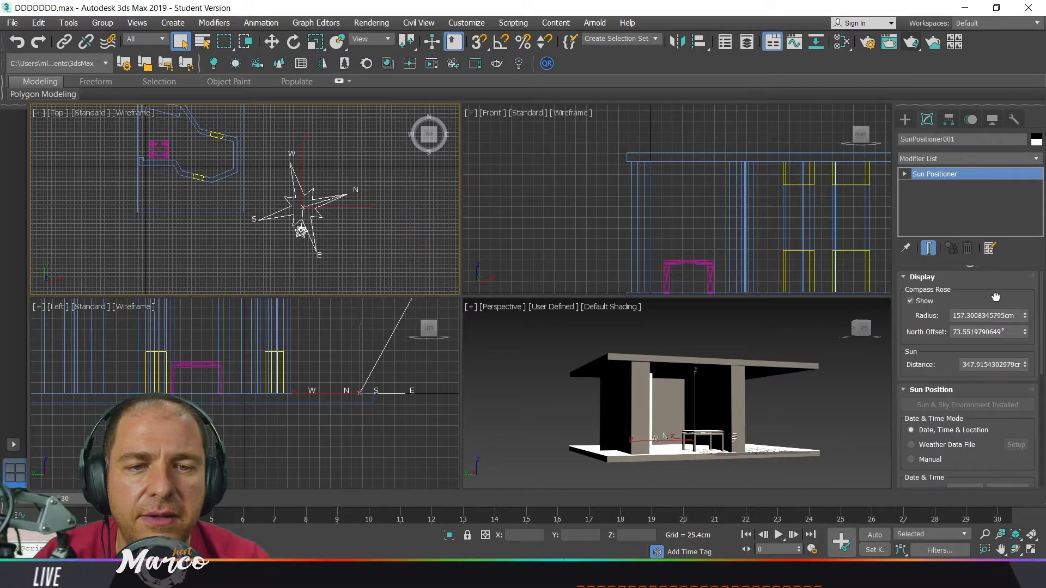
- Set the hour of the Sun Positioner's time to 7 h
drag(947, 422, 948, 283)
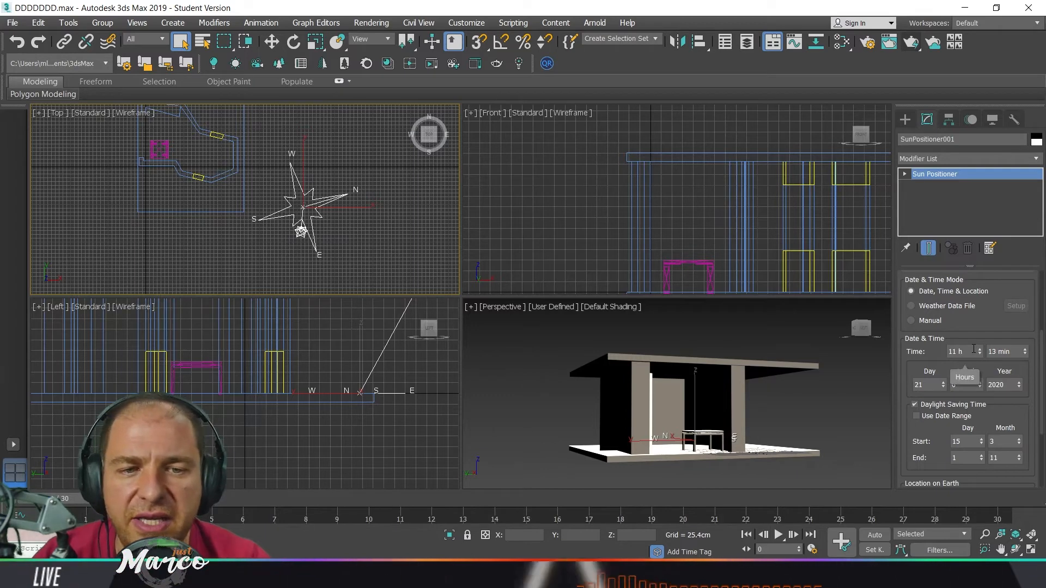
click(978, 354)
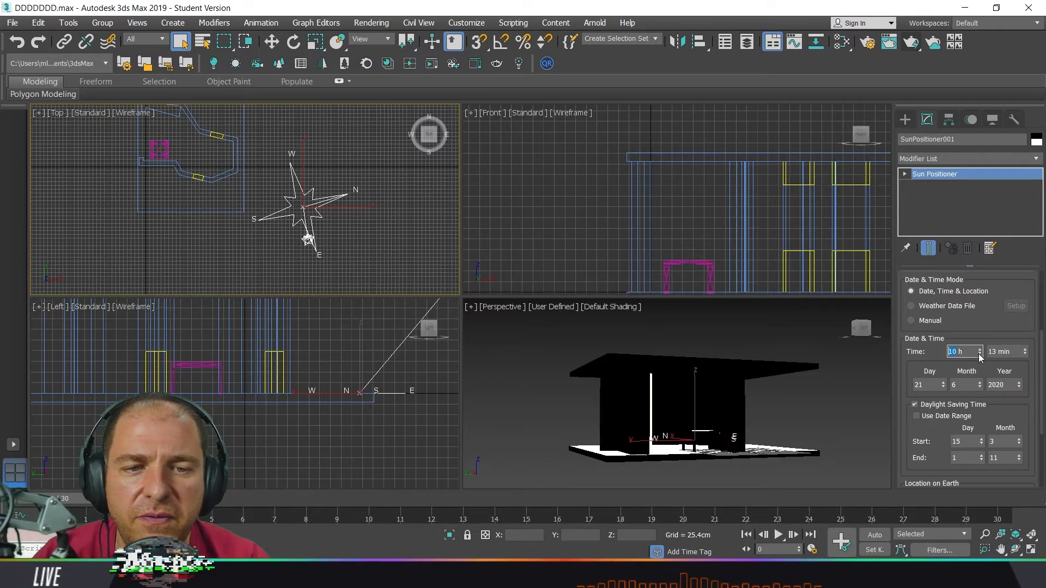
click(978, 354)
click(979, 354)
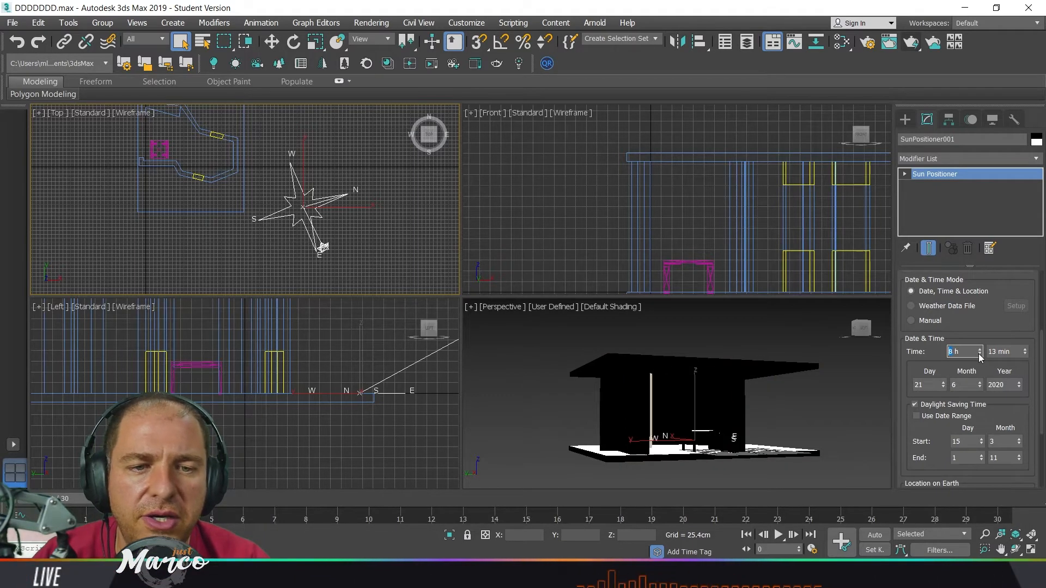
click(979, 354)
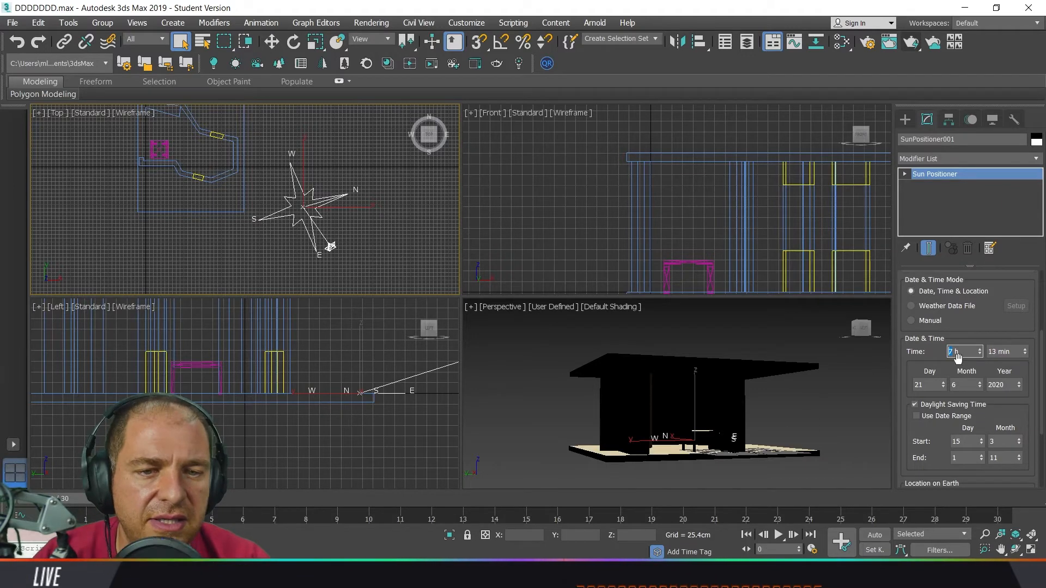
- Render the perspective view, then set the Sun Positioner's hour to 6 h and render it again
right_click(816, 407)
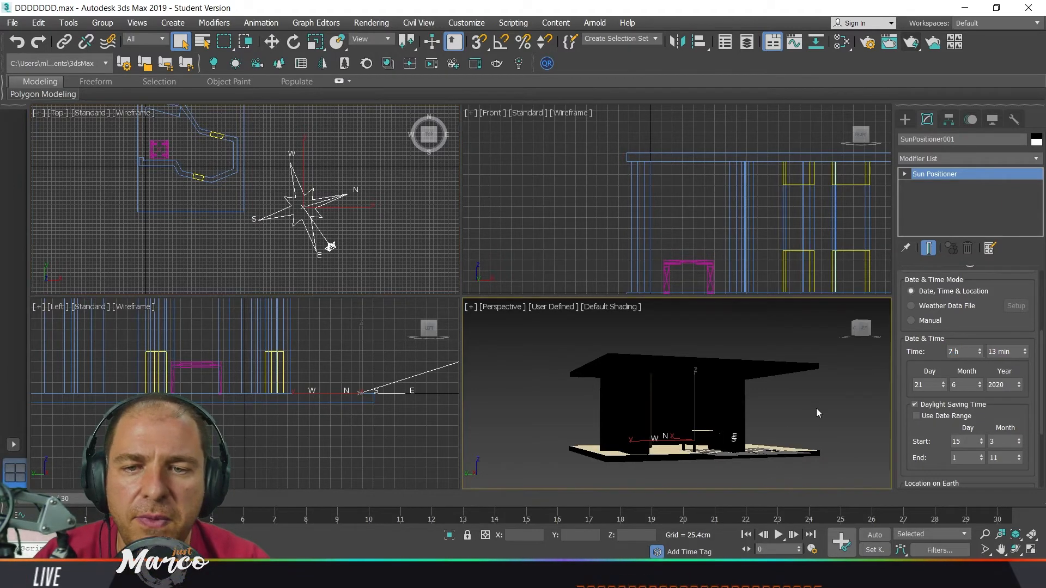
click(917, 47)
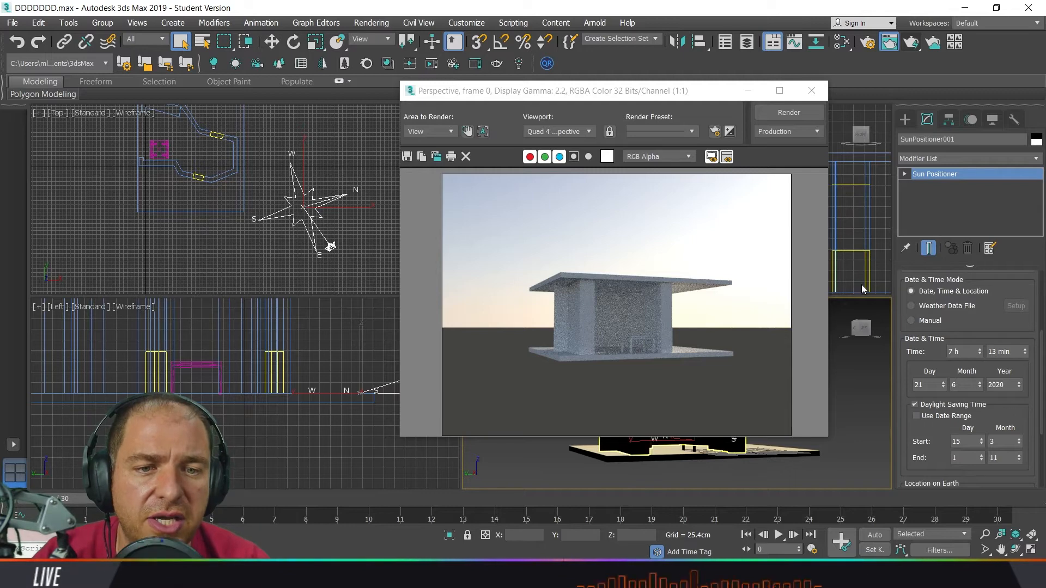
click(979, 354)
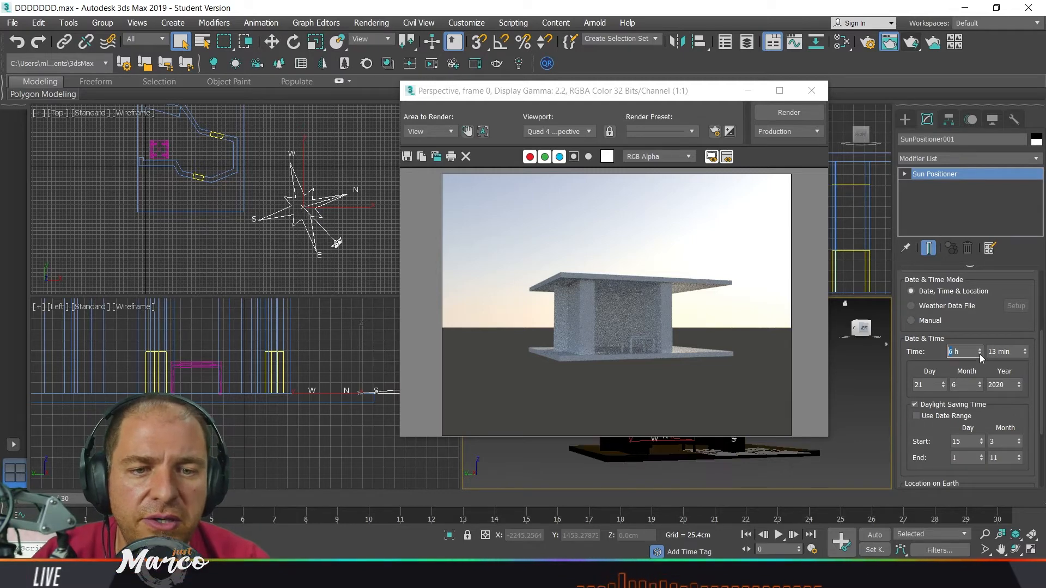
click(913, 46)
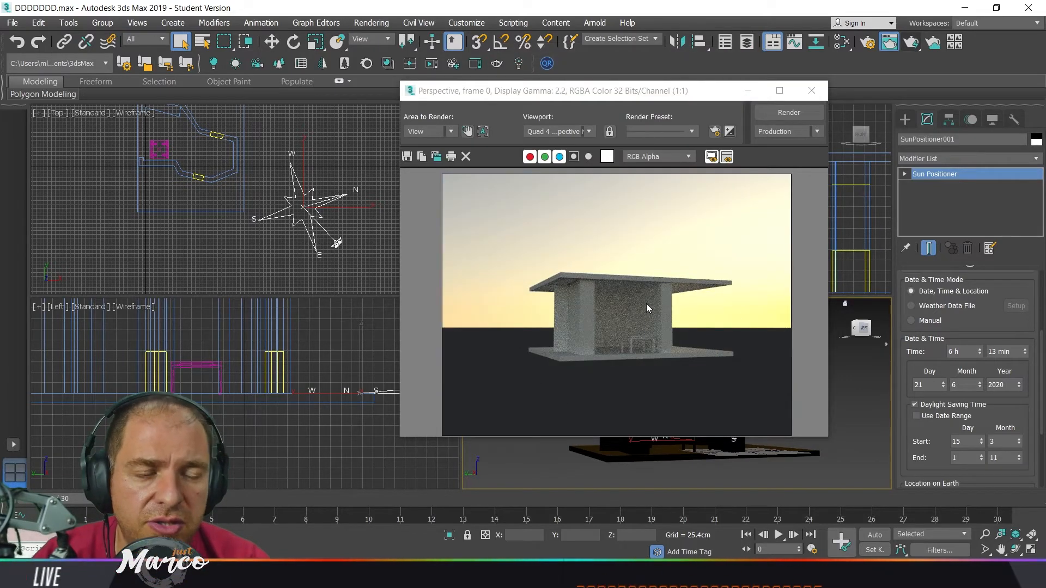
- Set the Sun Positioner's time to 5 h 25 min, render the perspective view, and close the render window
click(979, 354)
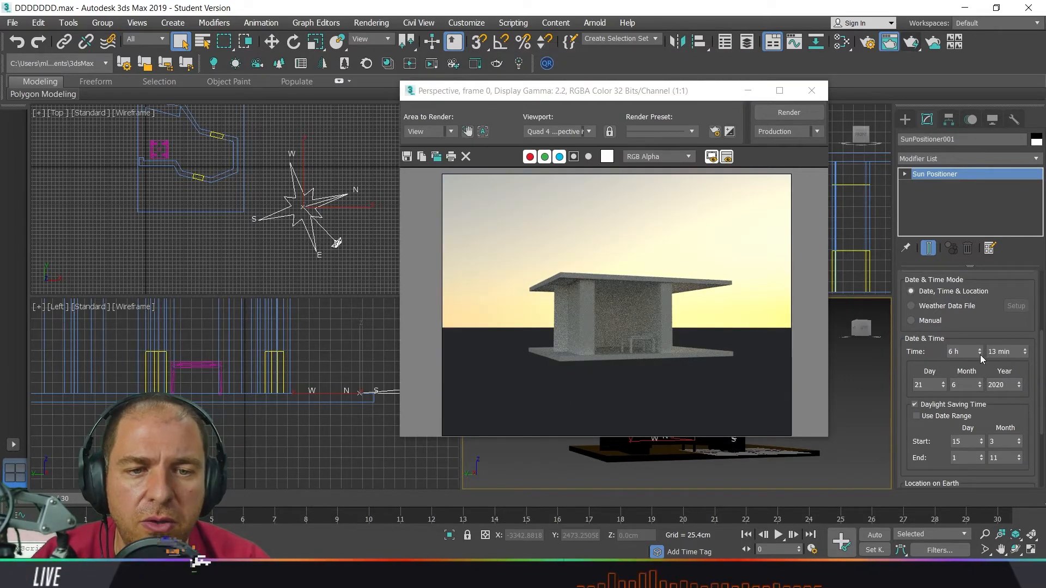
click(995, 351)
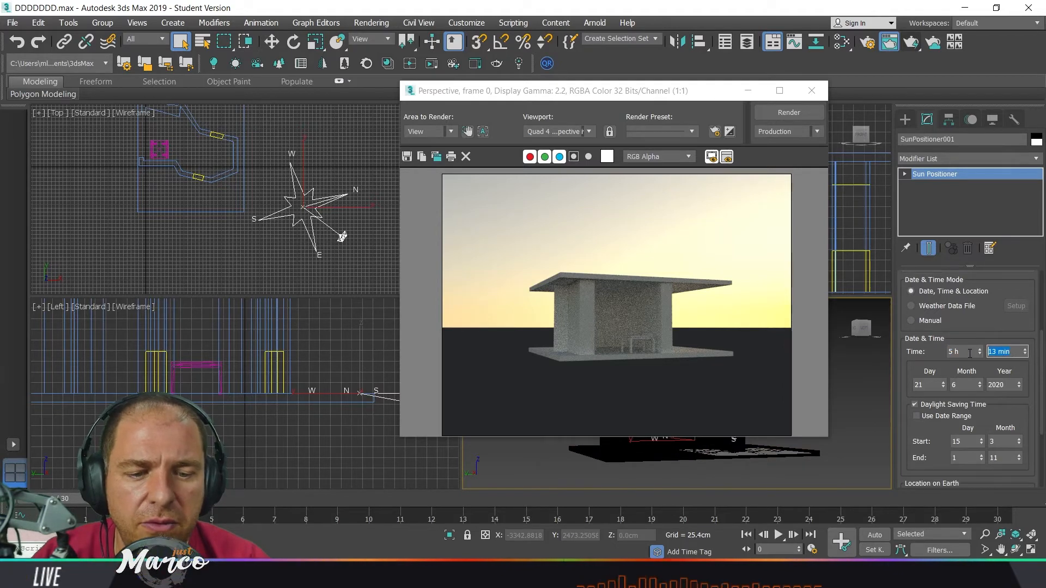
text(25)
key(Return)
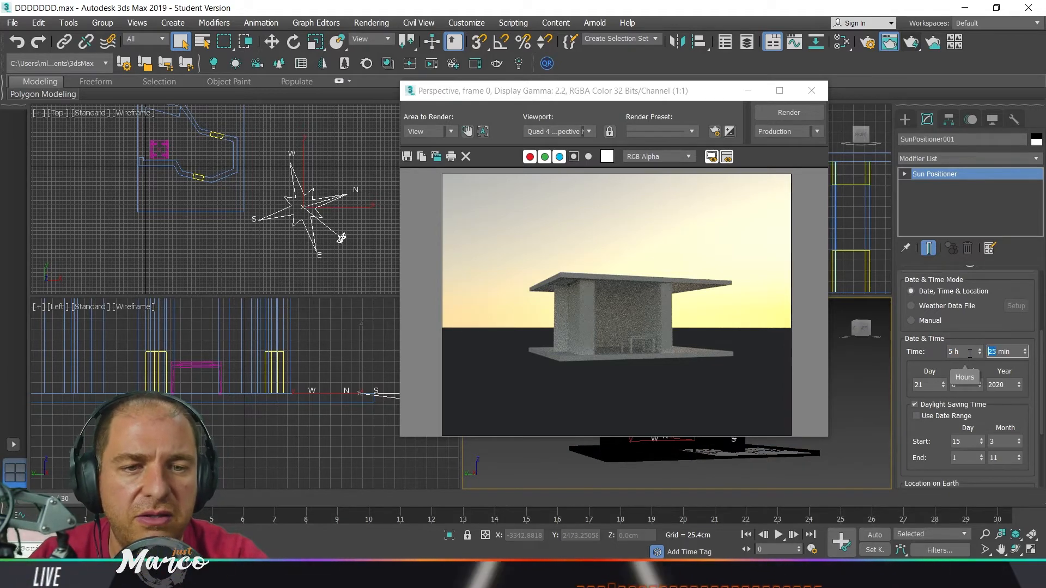
click(917, 49)
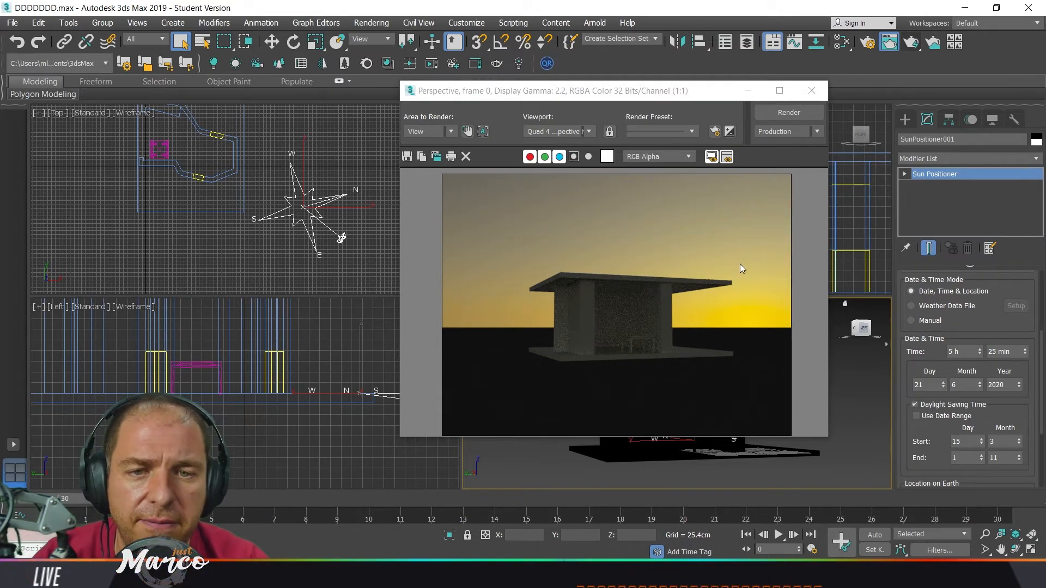
click(812, 93)
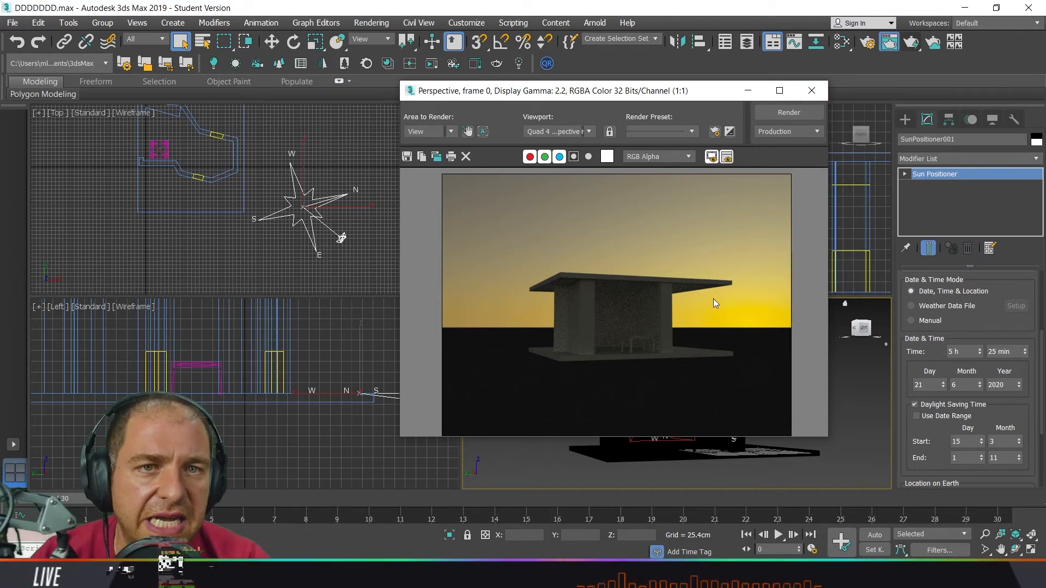
click(812, 92)
- Set the global exposure value to 12 EV using an updated exposure preview, and render the perspective view
click(371, 23)
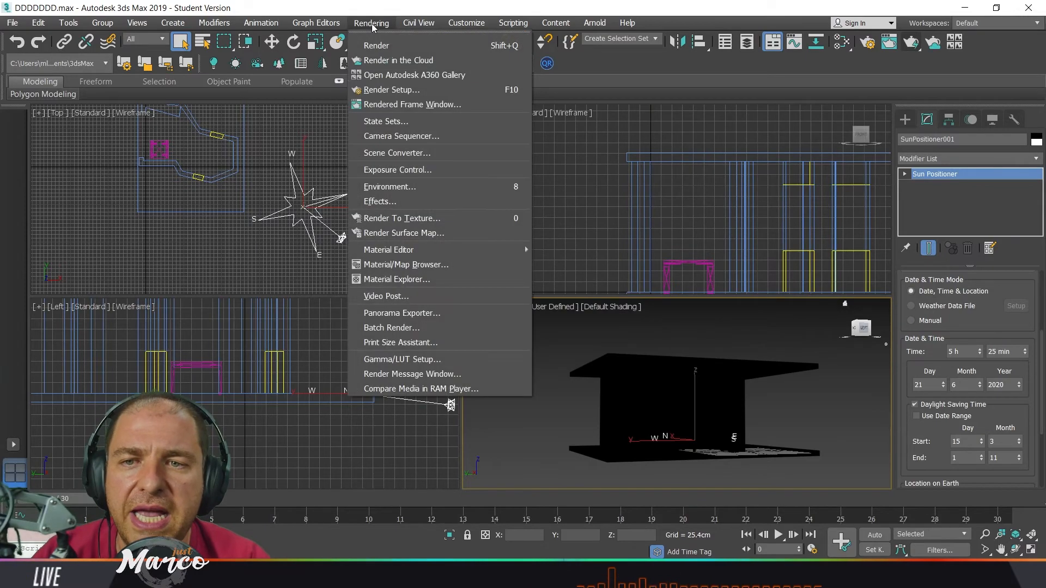
click(436, 172)
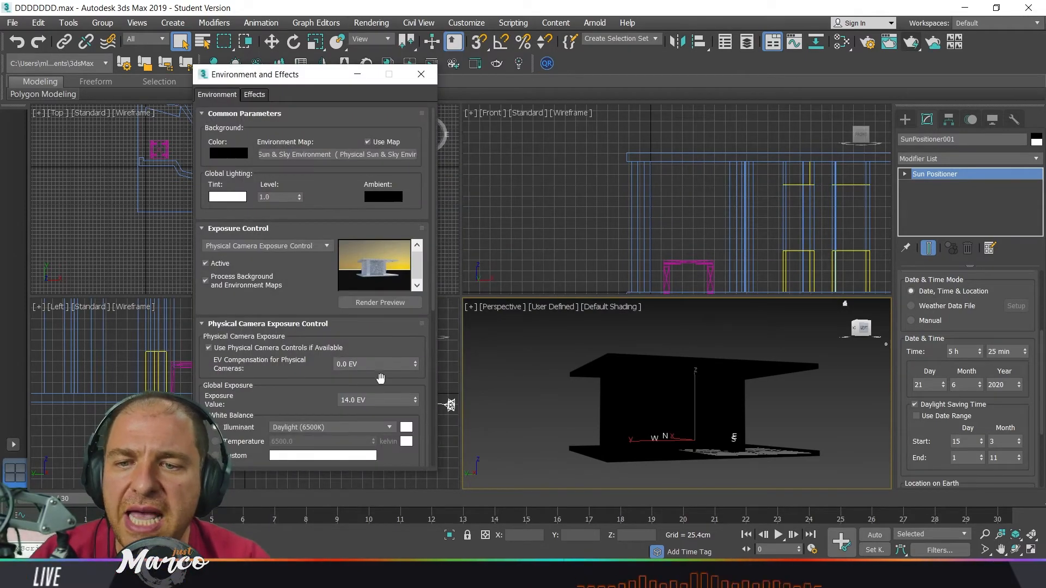
click(391, 303)
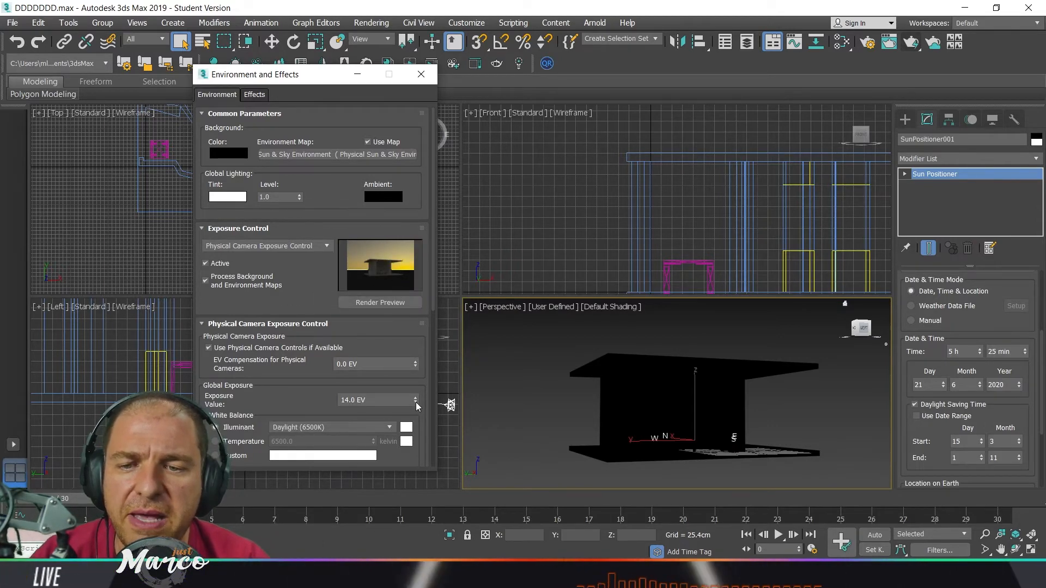
double_click(368, 401)
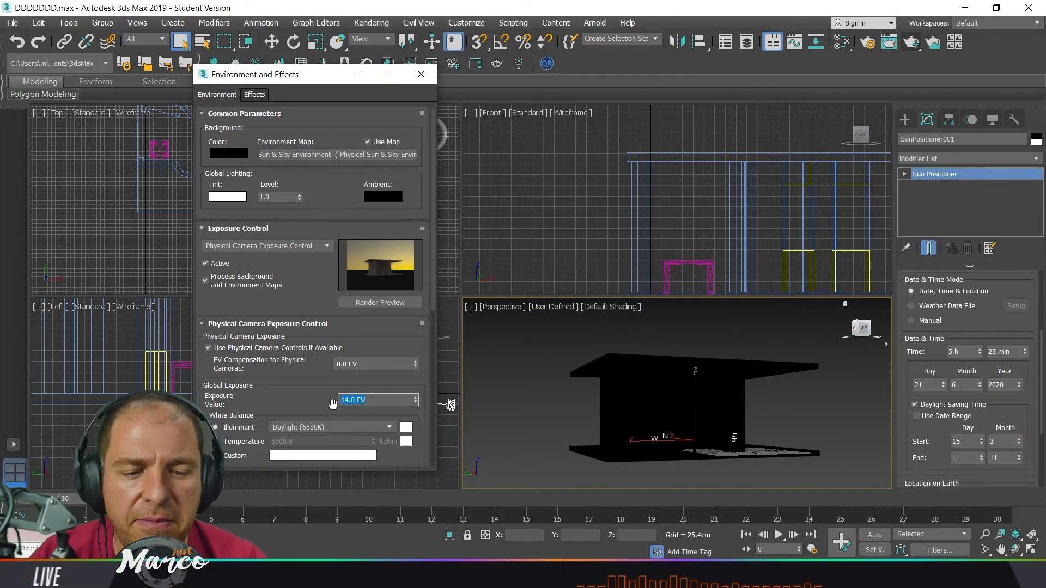
text(12)
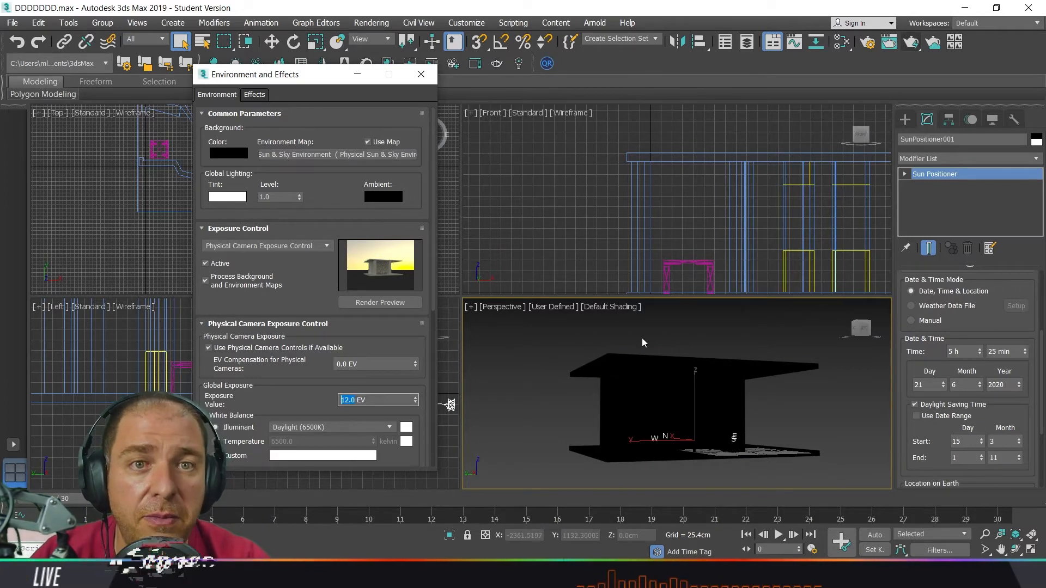
click(918, 50)
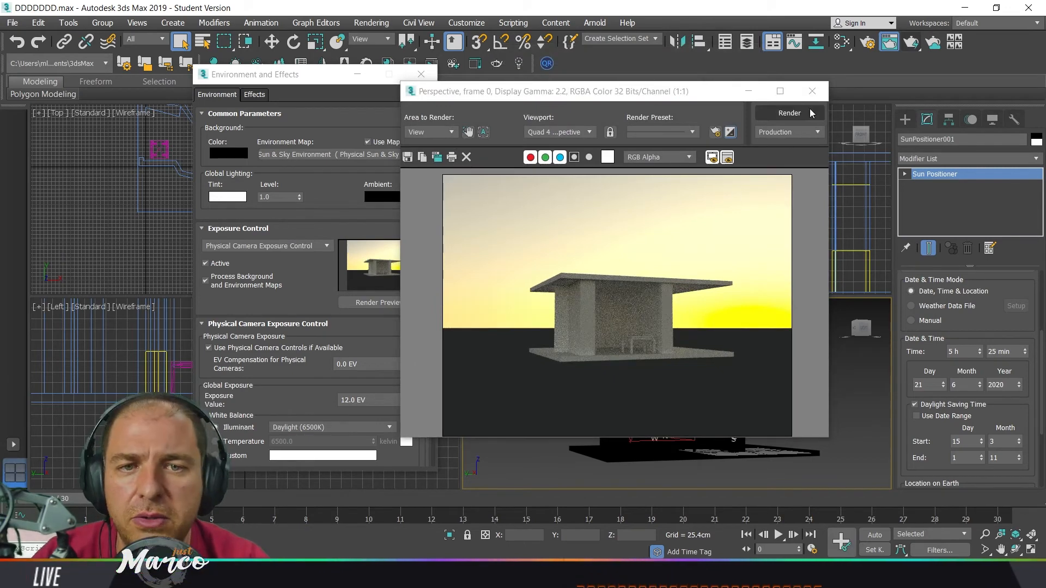
click(822, 91)
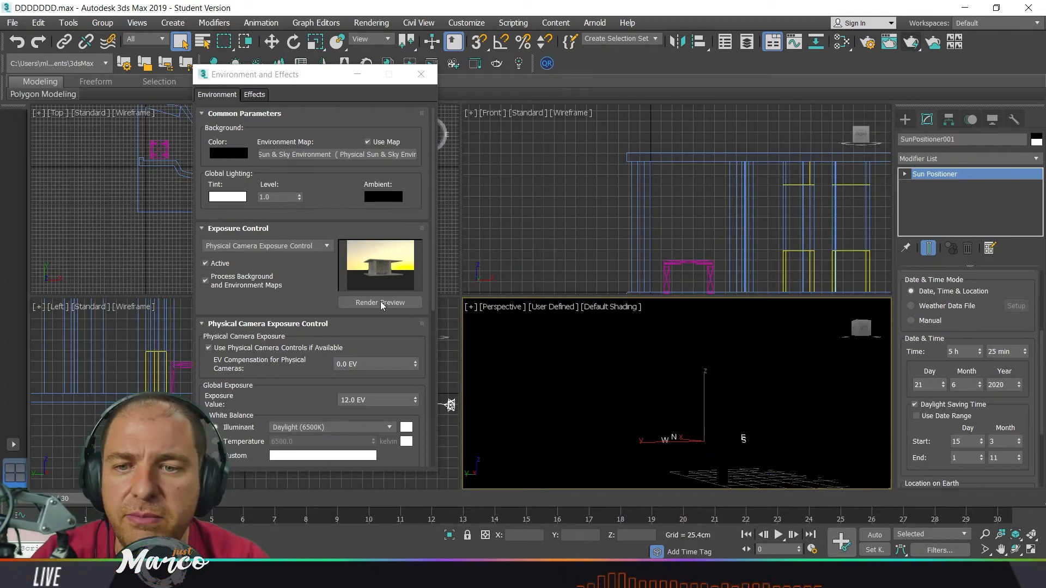
- Preview and render the interior view with the table, stop the render, and close the render and environment windows
click(394, 305)
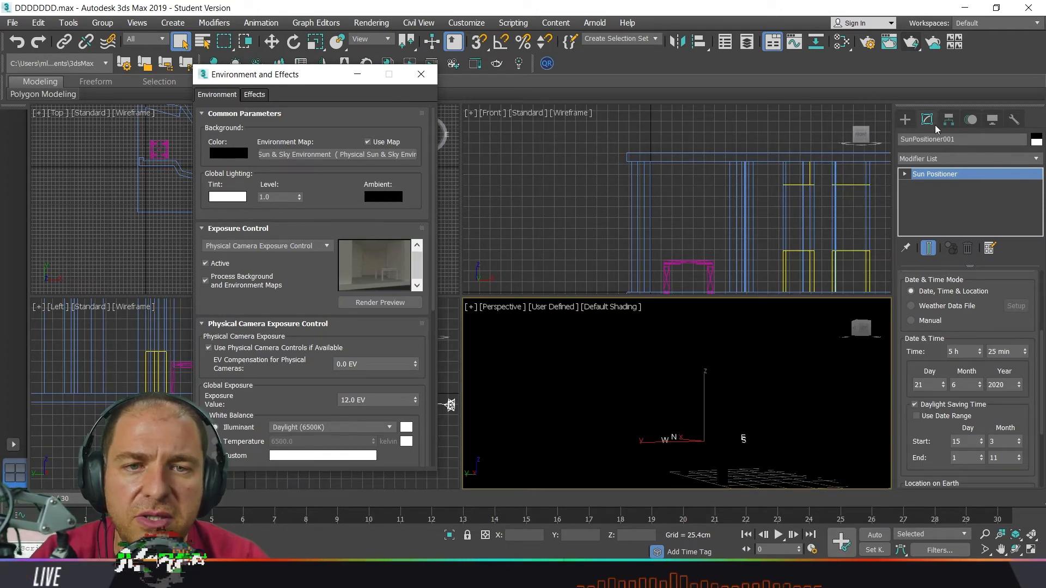
click(919, 48)
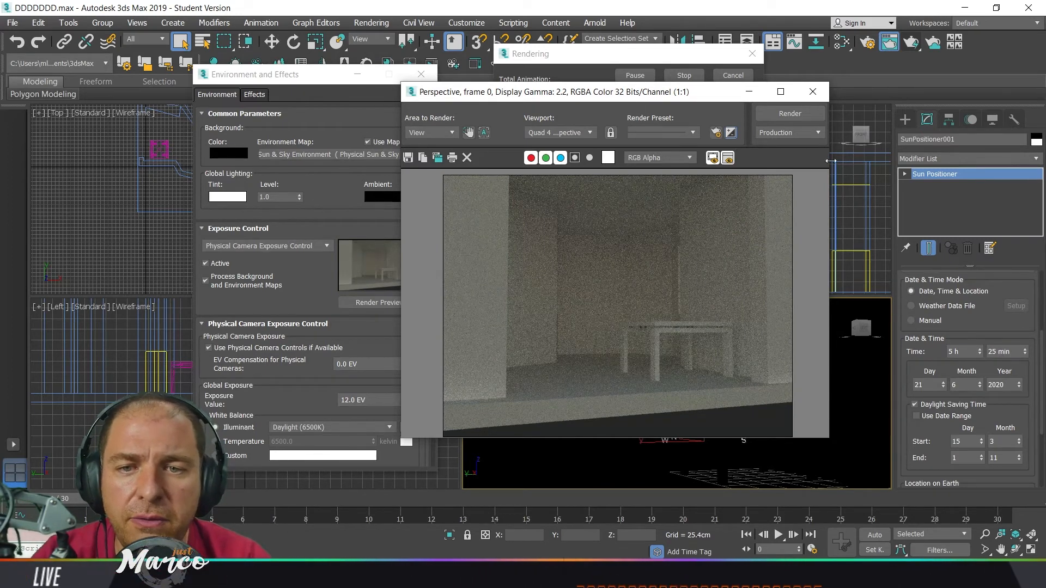
click(674, 75)
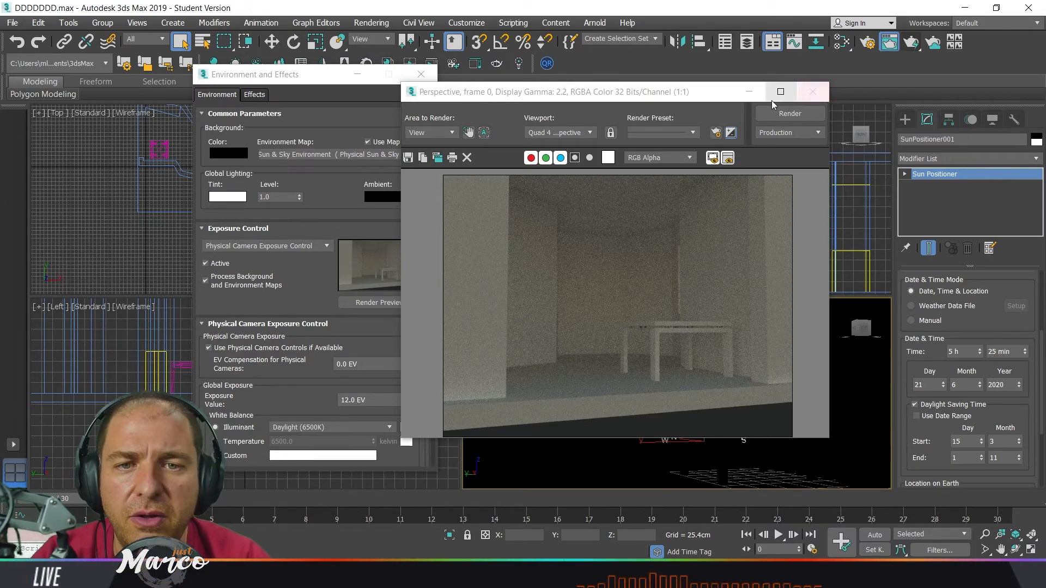
click(812, 92)
click(369, 77)
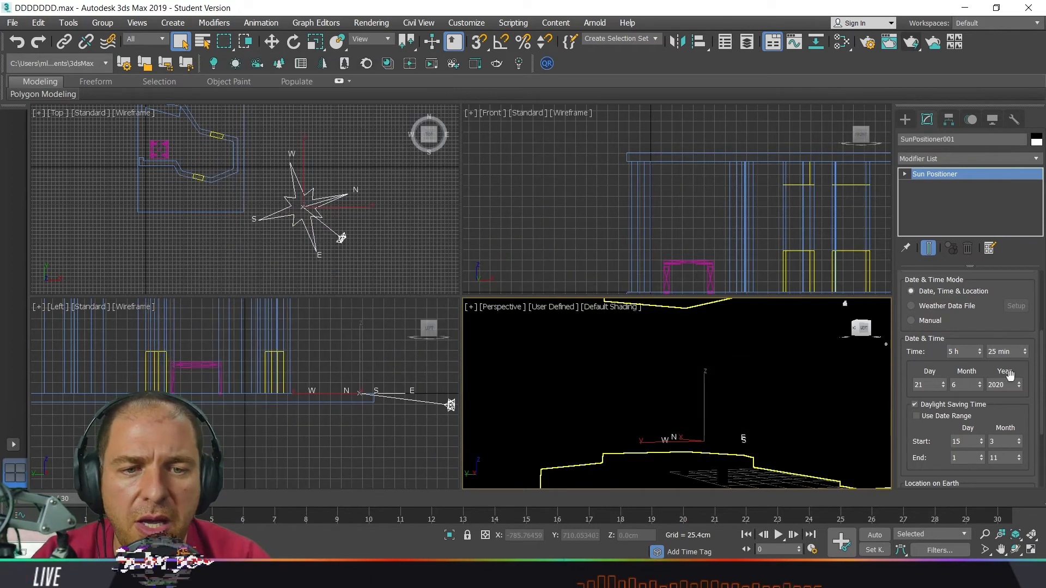
- Set the Sun Positioner's hour to 7 h and generate a new exposure control preview
click(979, 348)
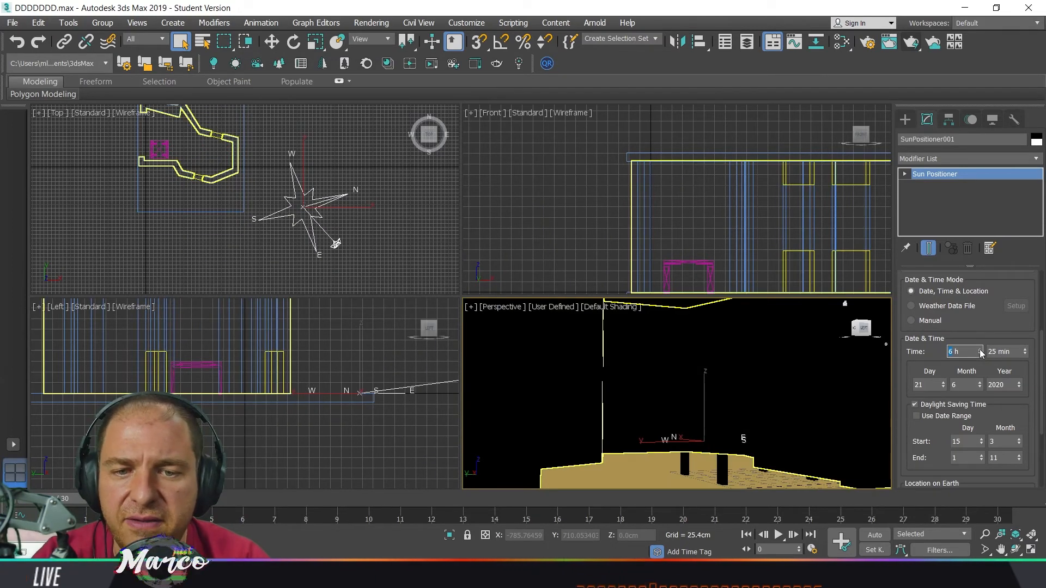
click(980, 349)
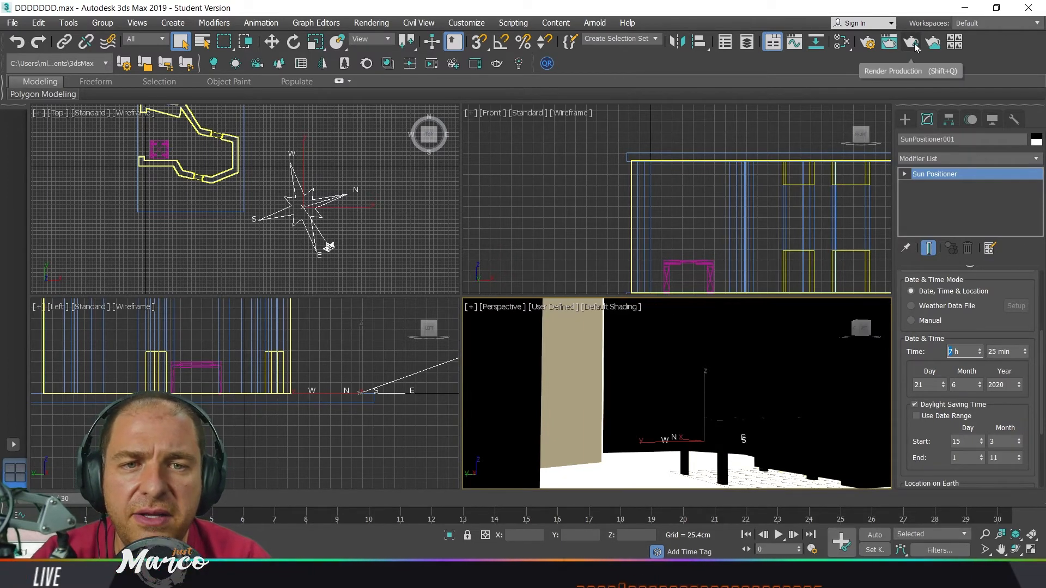
click(370, 23)
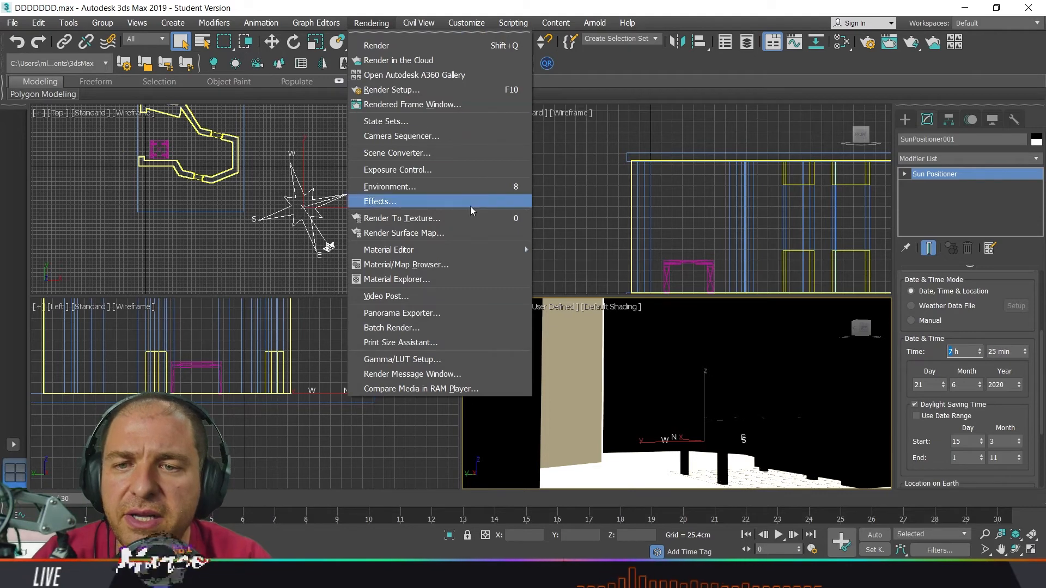
click(465, 172)
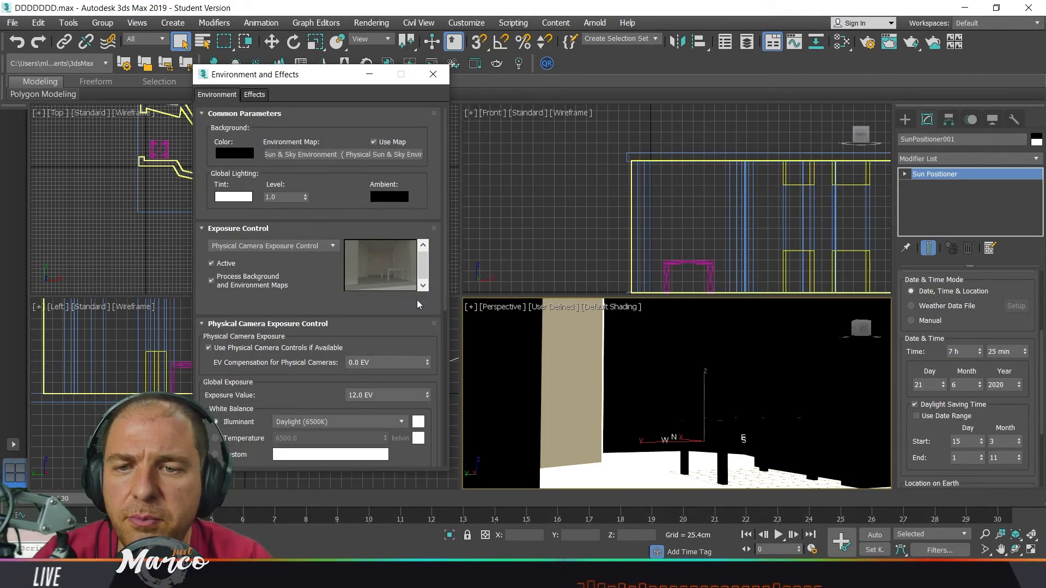
click(418, 300)
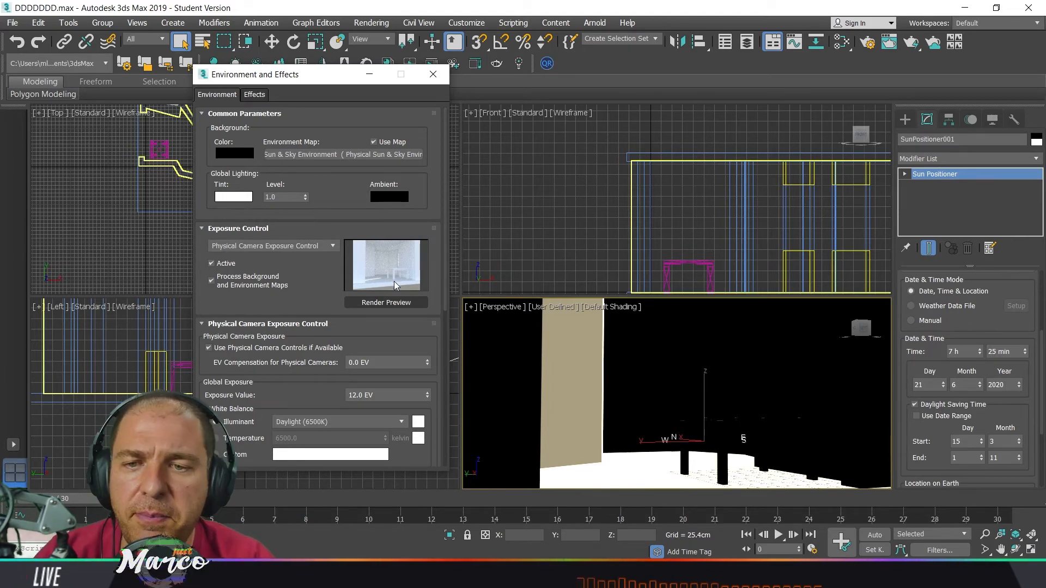
- Set the global exposure value to 12.5 EV, render the interior view, and close the render window
double_click(359, 396)
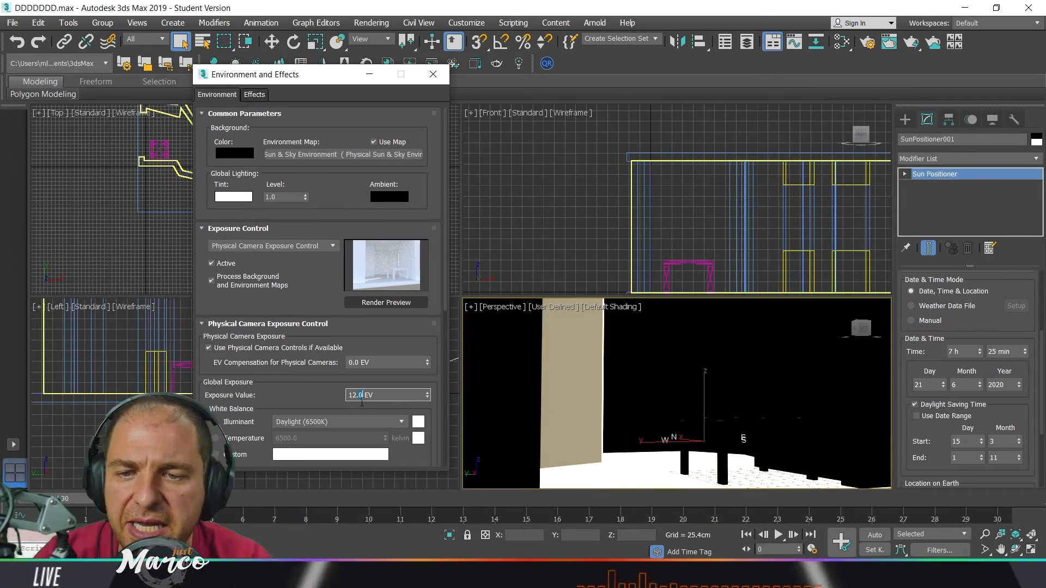
text(5)
key(Return)
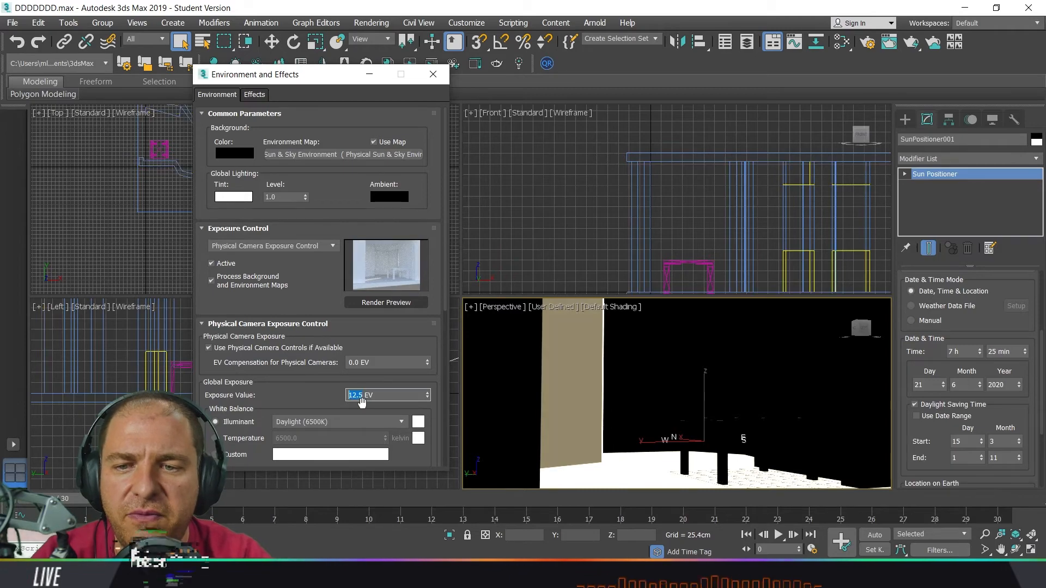
click(904, 43)
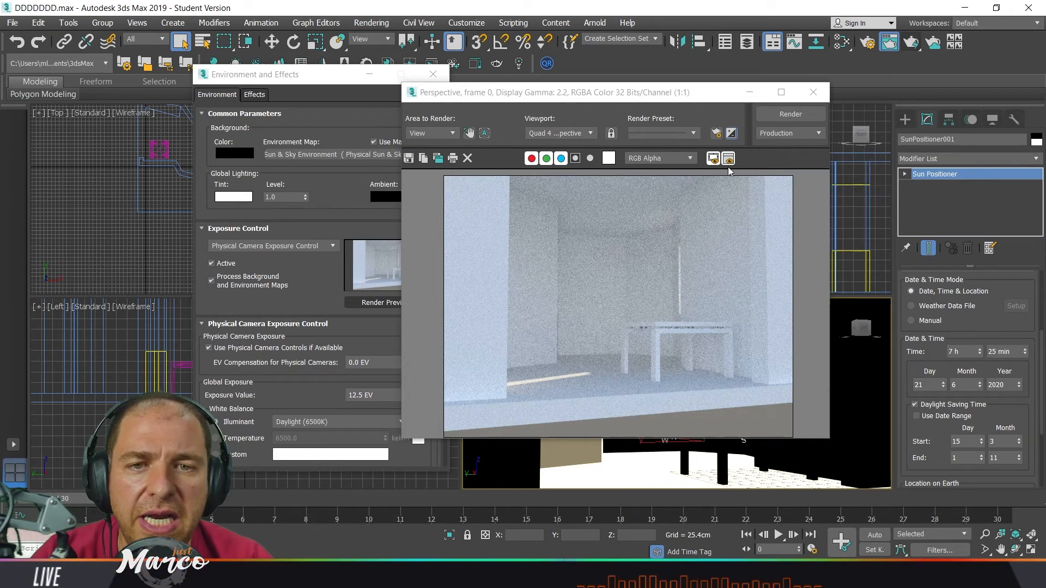
click(812, 93)
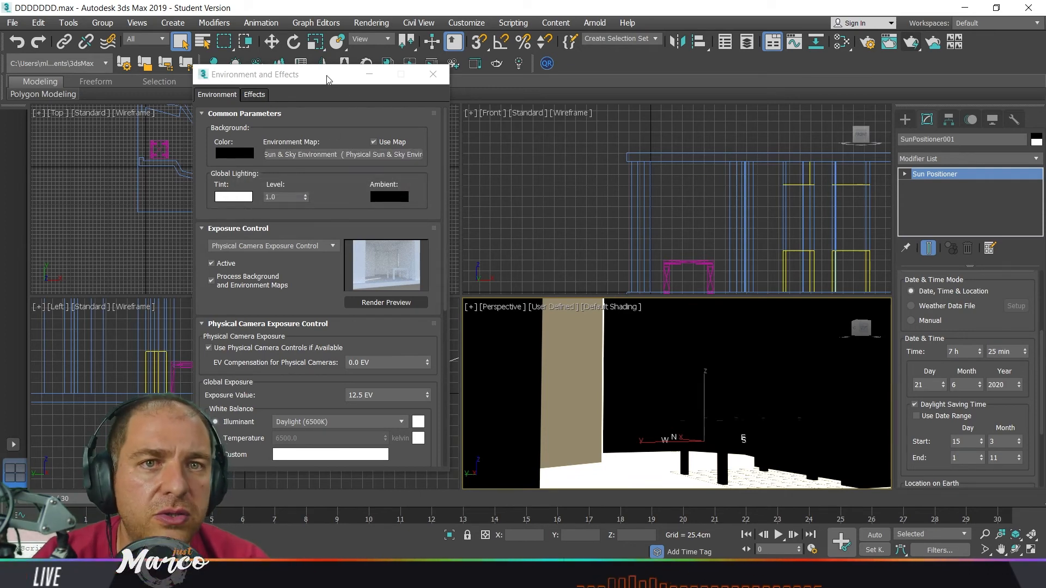
- Move the environment window off the top view's compass rose and delete the Sun Positioner
drag(329, 80, 534, 113)
click(325, 200)
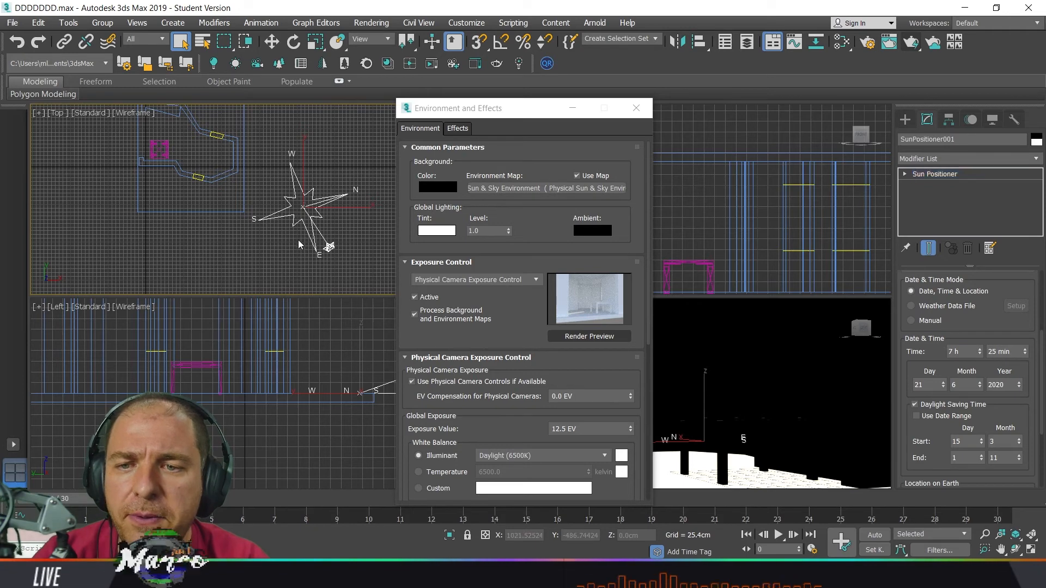
key(Delete)
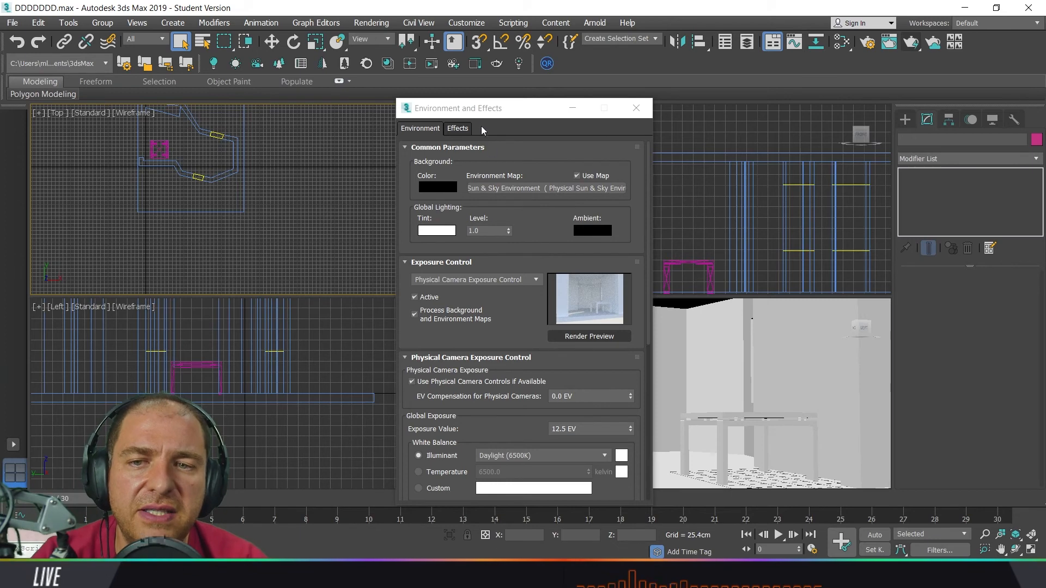
- Clear the Physical Sun & Sky environment map and regenerate the exposure control preview
drag(487, 112, 480, 105)
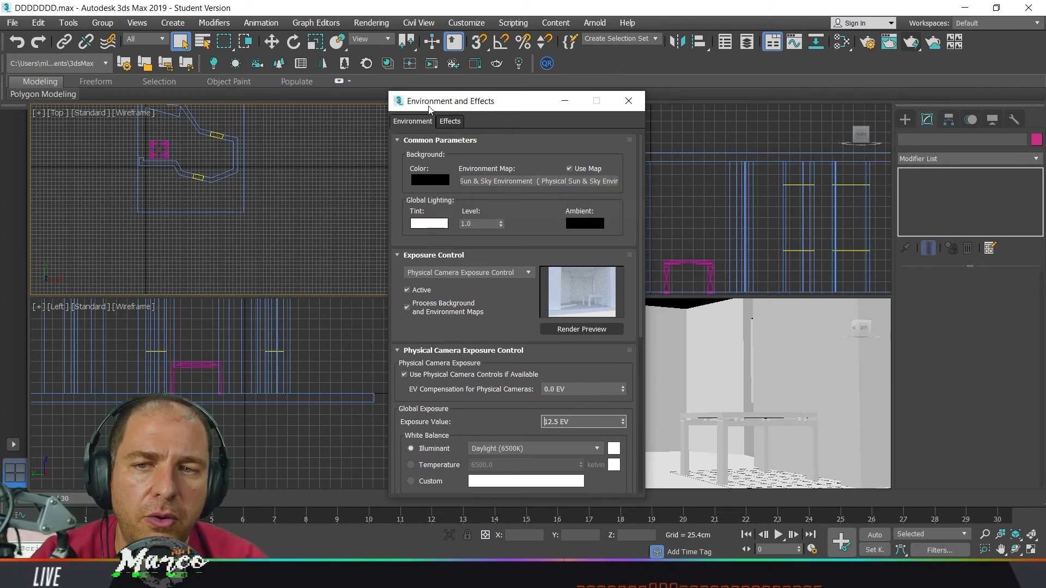
right_click(515, 181)
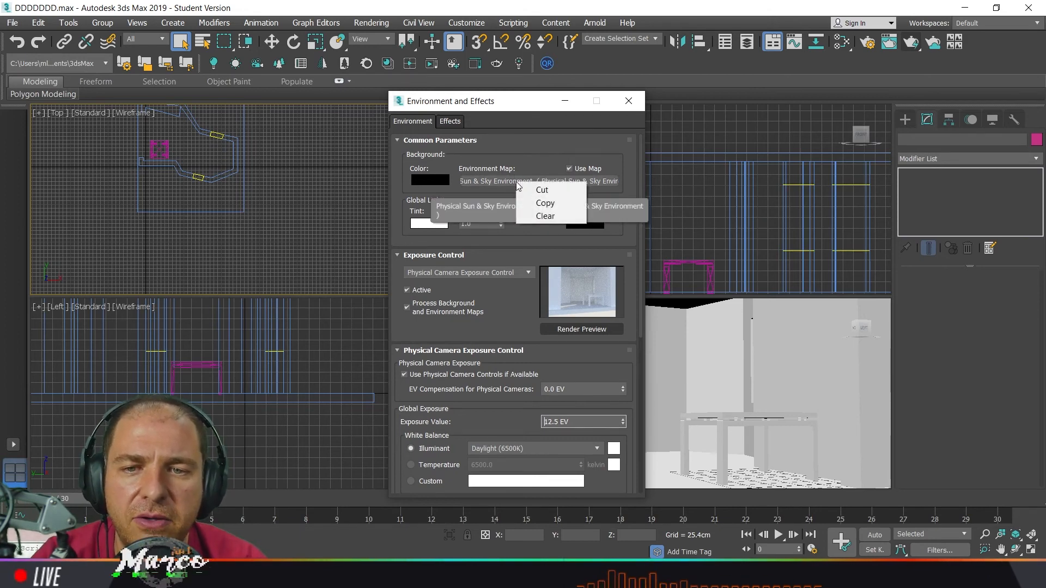
click(549, 216)
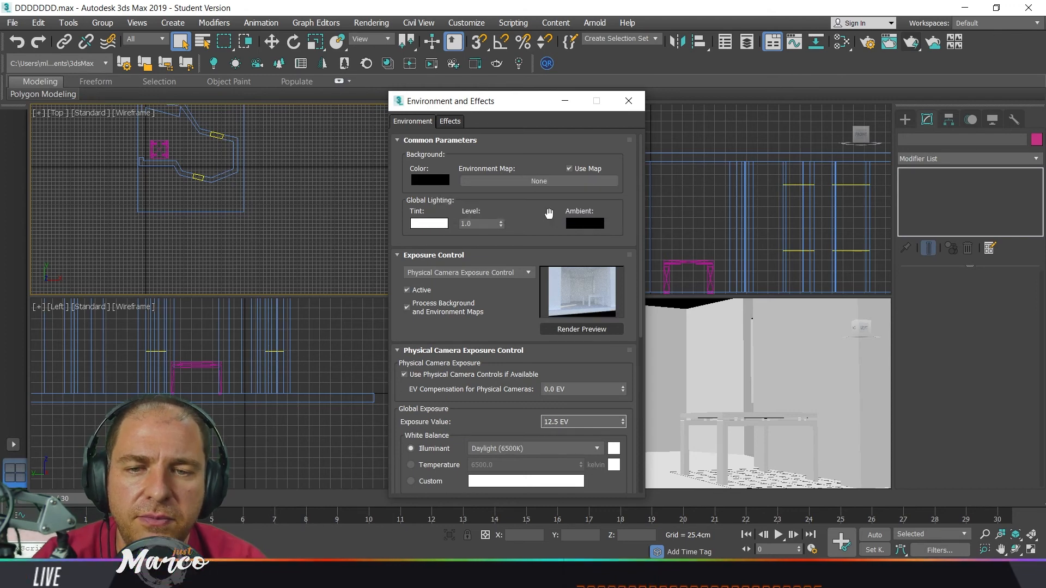
click(599, 333)
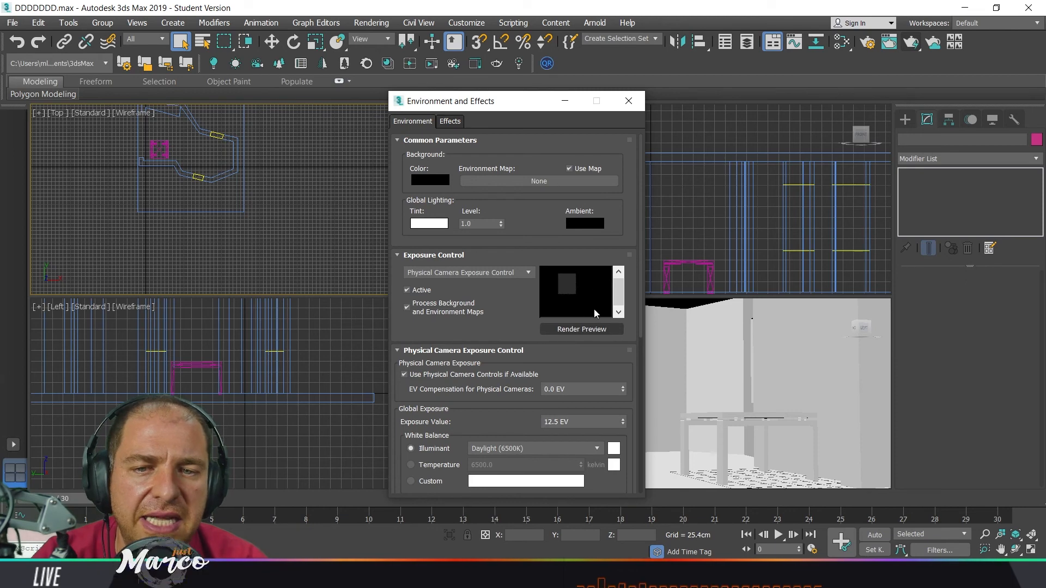
click(567, 329)
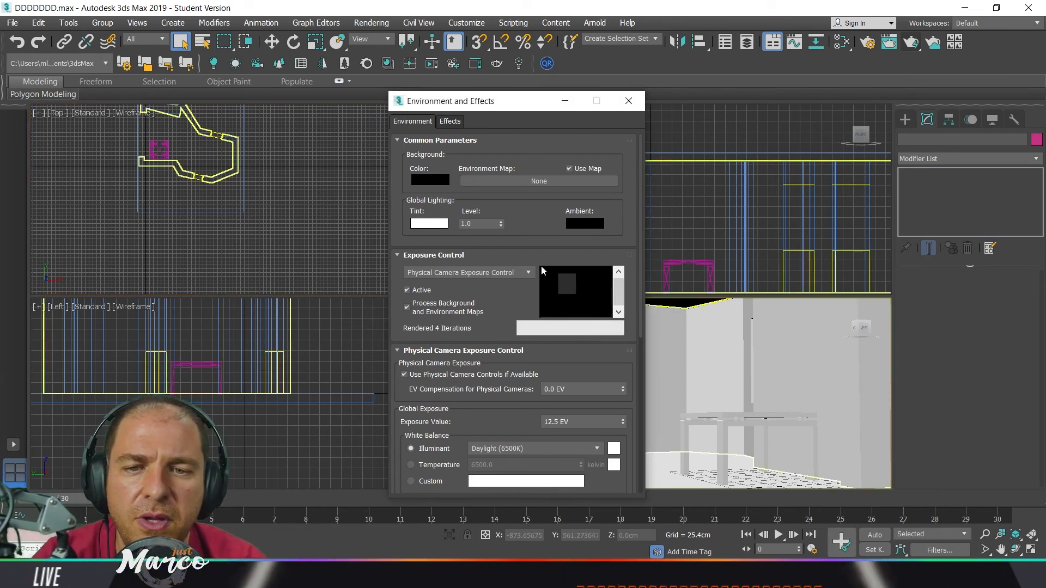